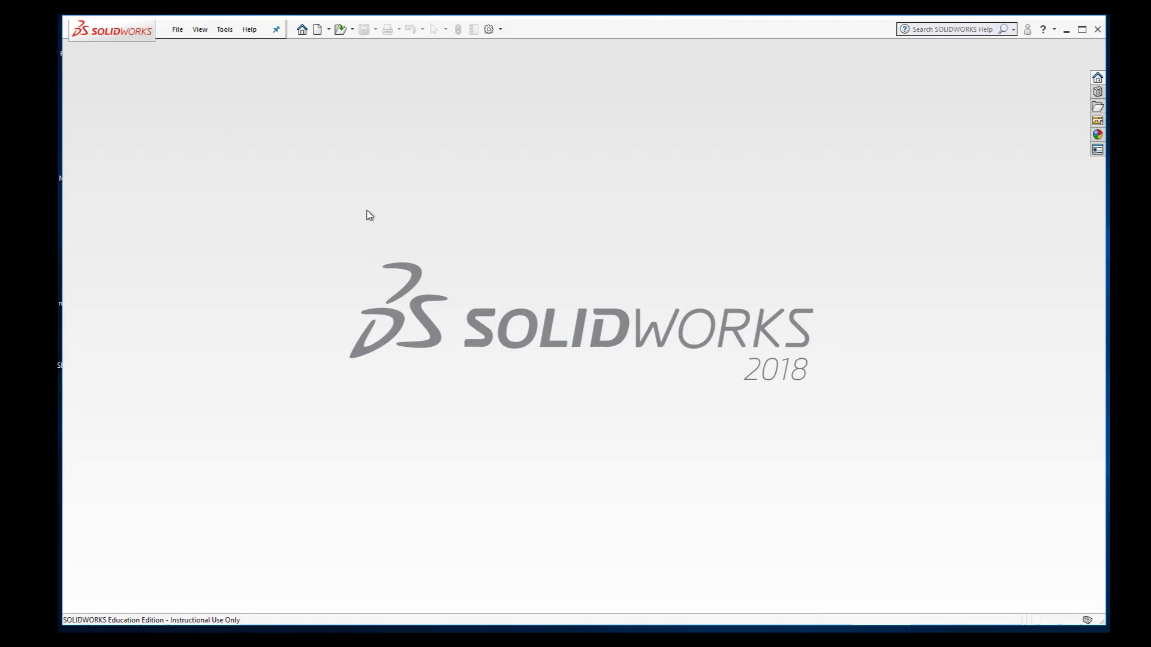
Step: Create a new Part document
left_click(178, 29)
left_click(186, 43)
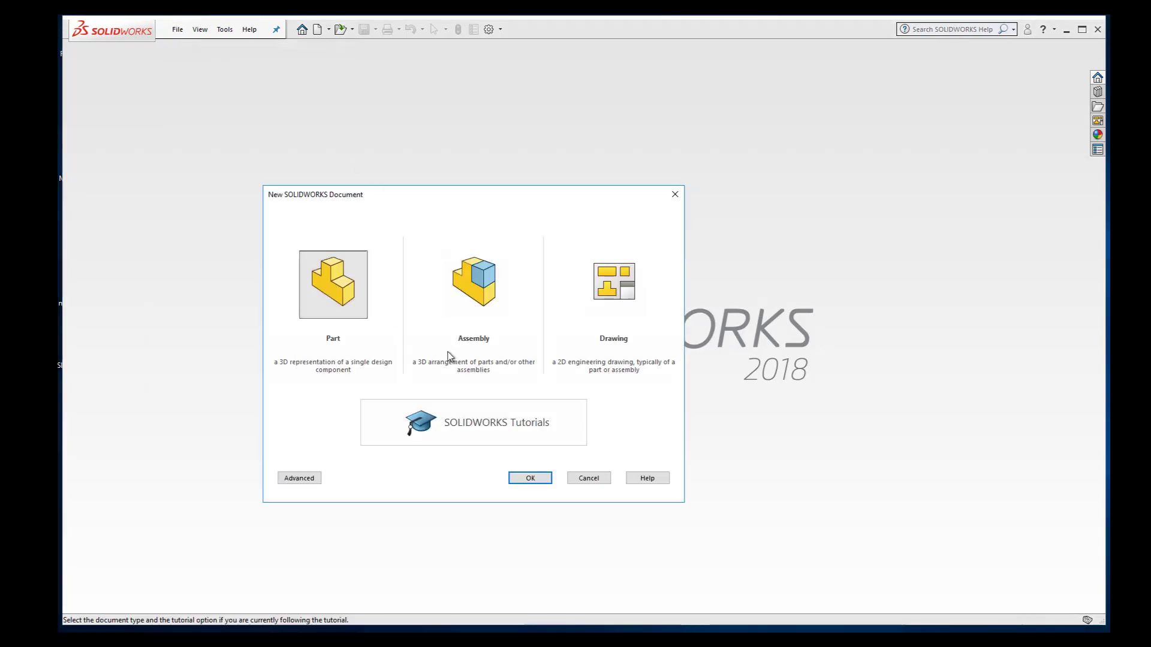
left_click(530, 479)
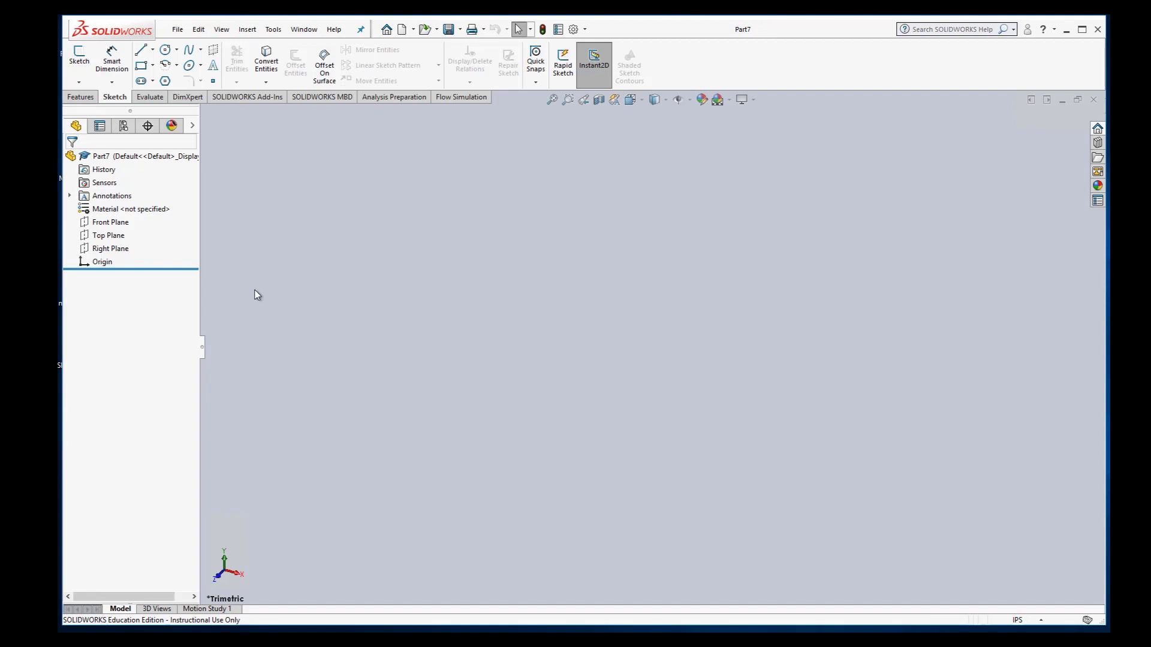
Step: Start a sketch on the Front Plane and switch document units to MMGS
left_click(113, 229)
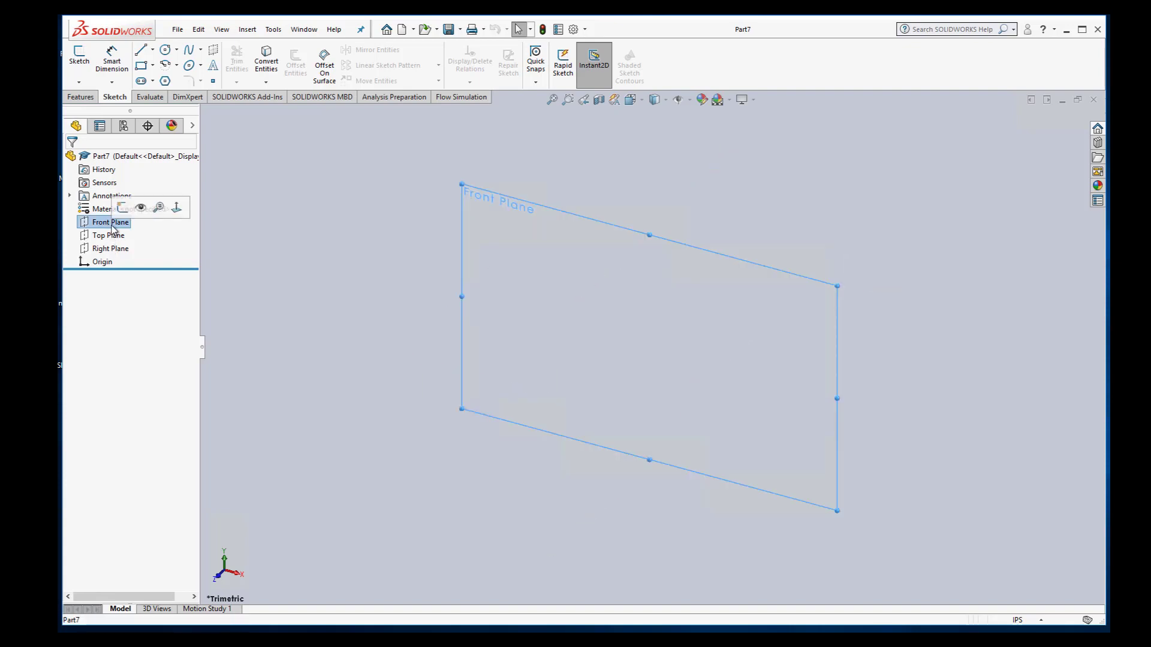
left_click(79, 57)
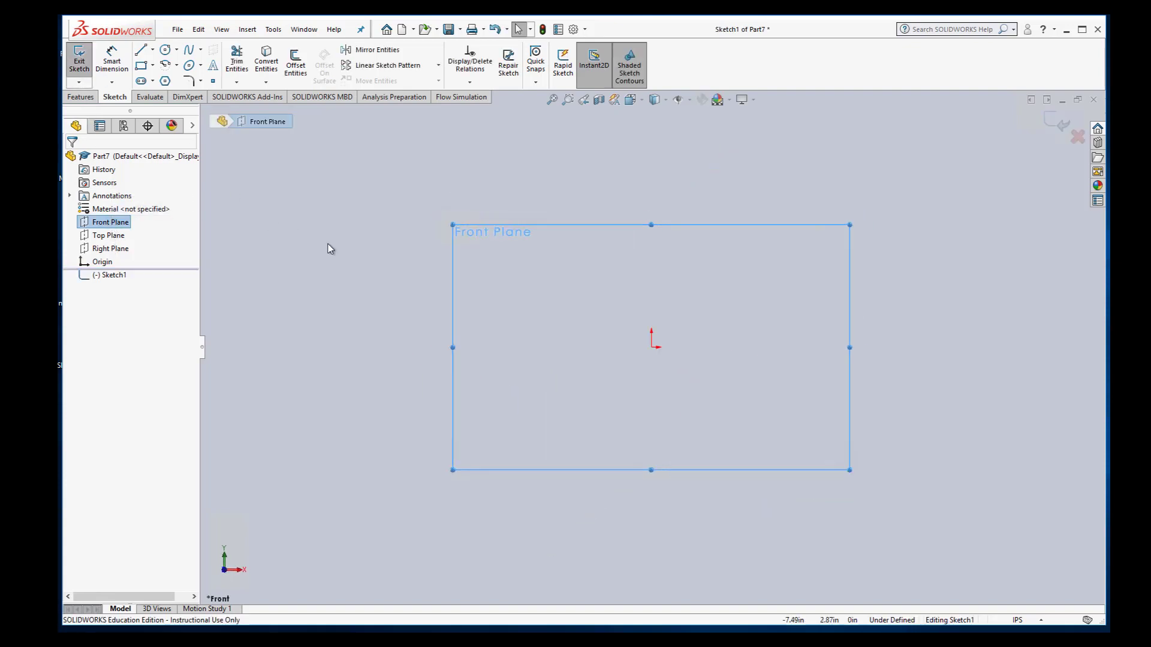
left_click(1034, 627)
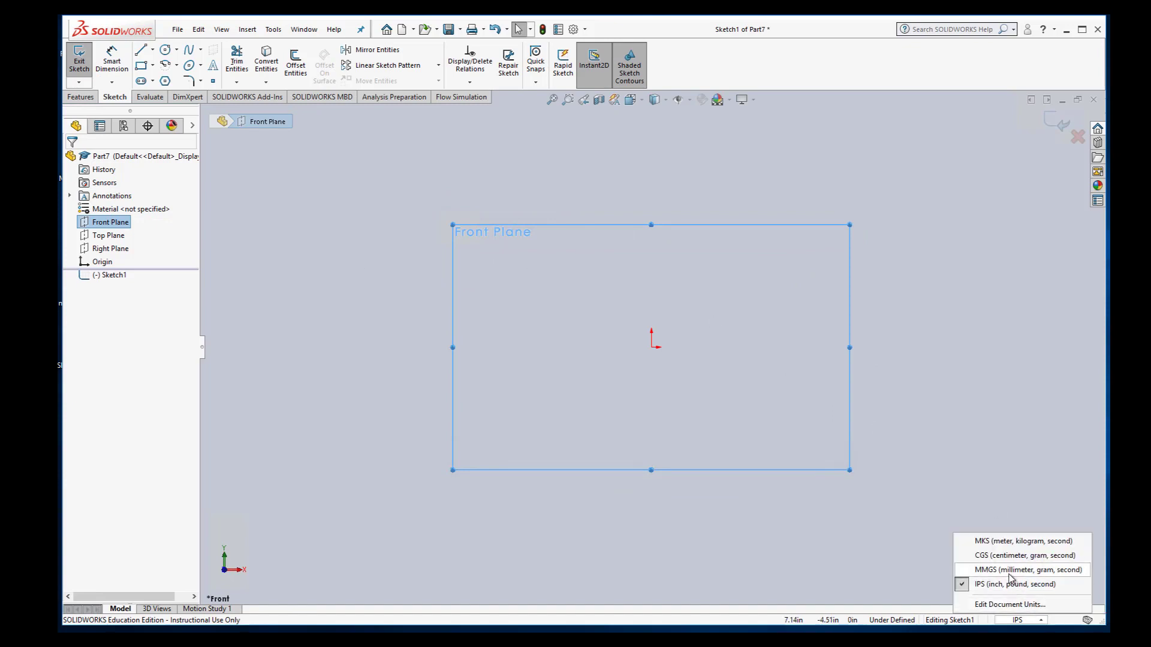
left_click(972, 562)
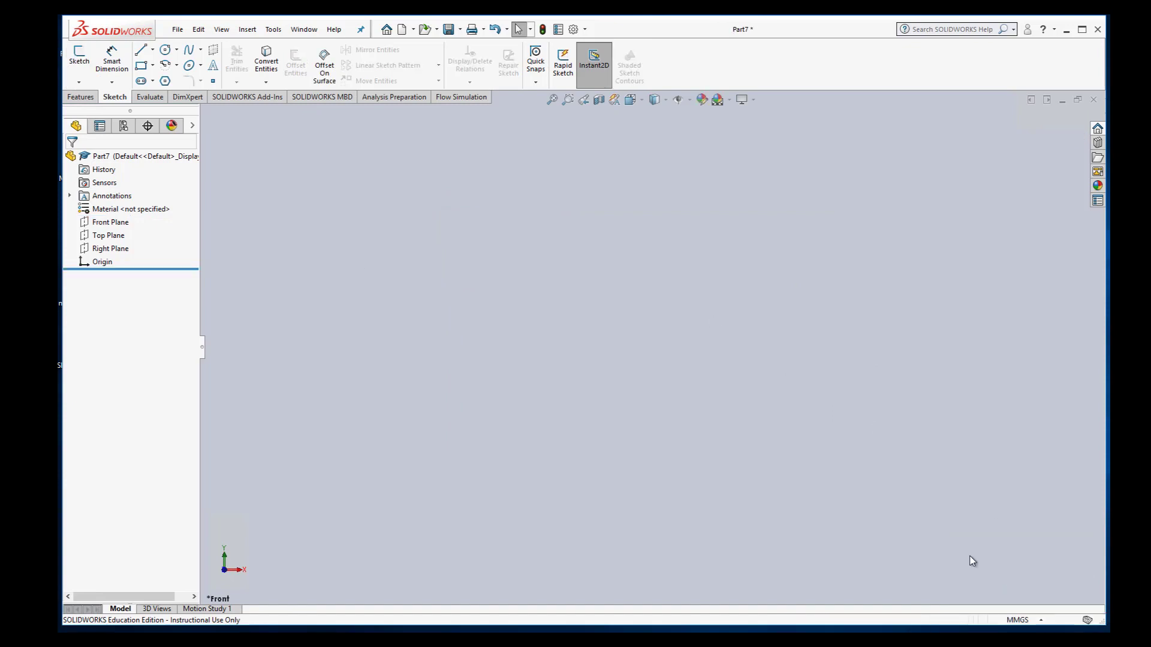
Step: Start a Front Plane sketch and draw a vertical line down from the origin
left_click(98, 224)
left_click(79, 57)
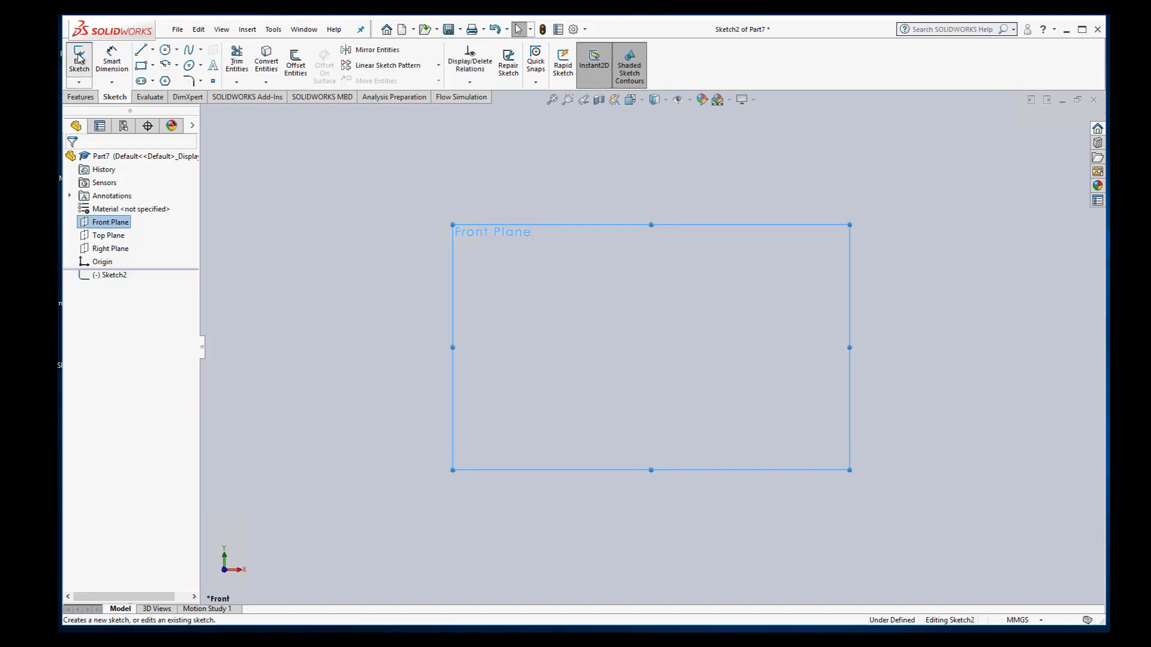
left_click(140, 50)
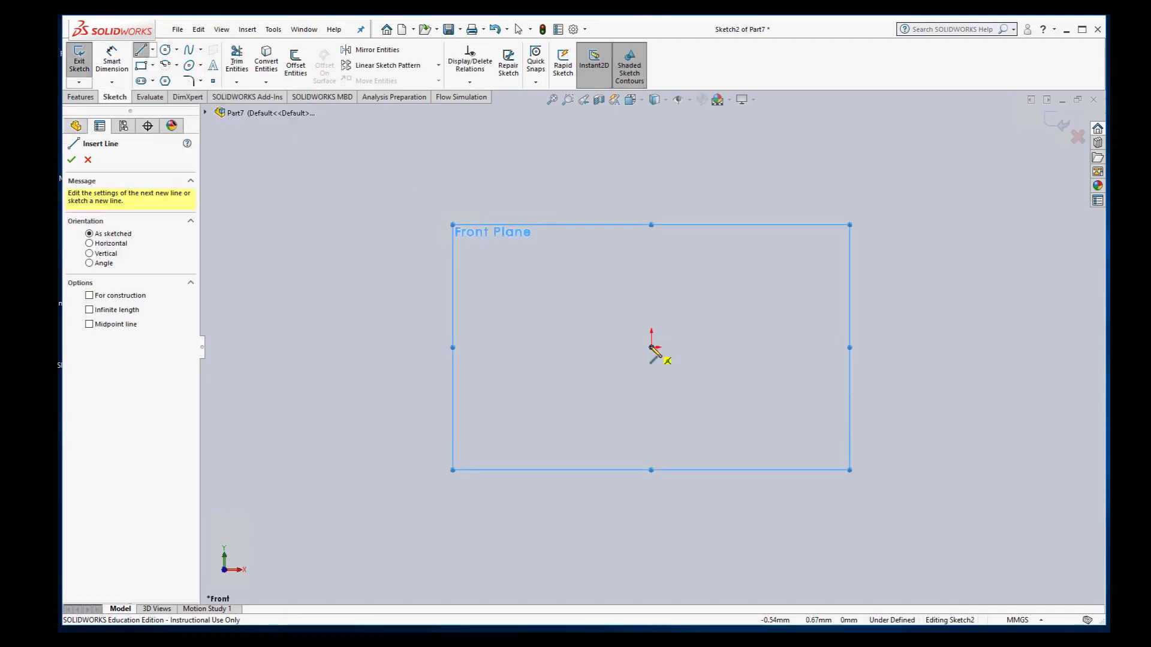
left_click(652, 348)
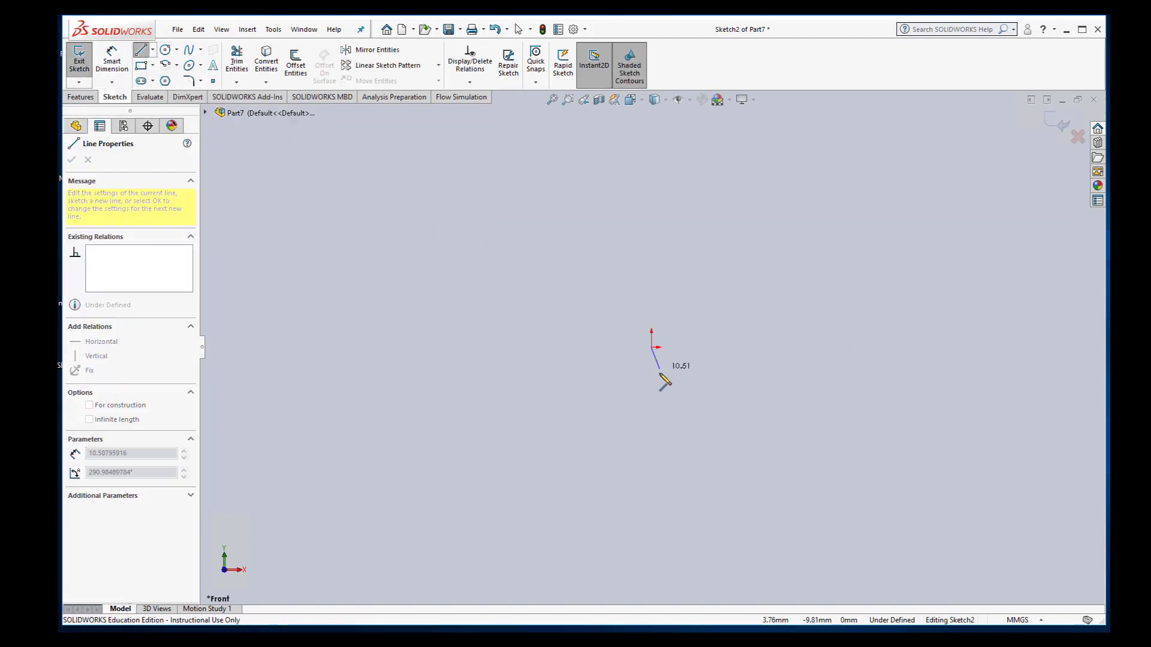
left_click(652, 432)
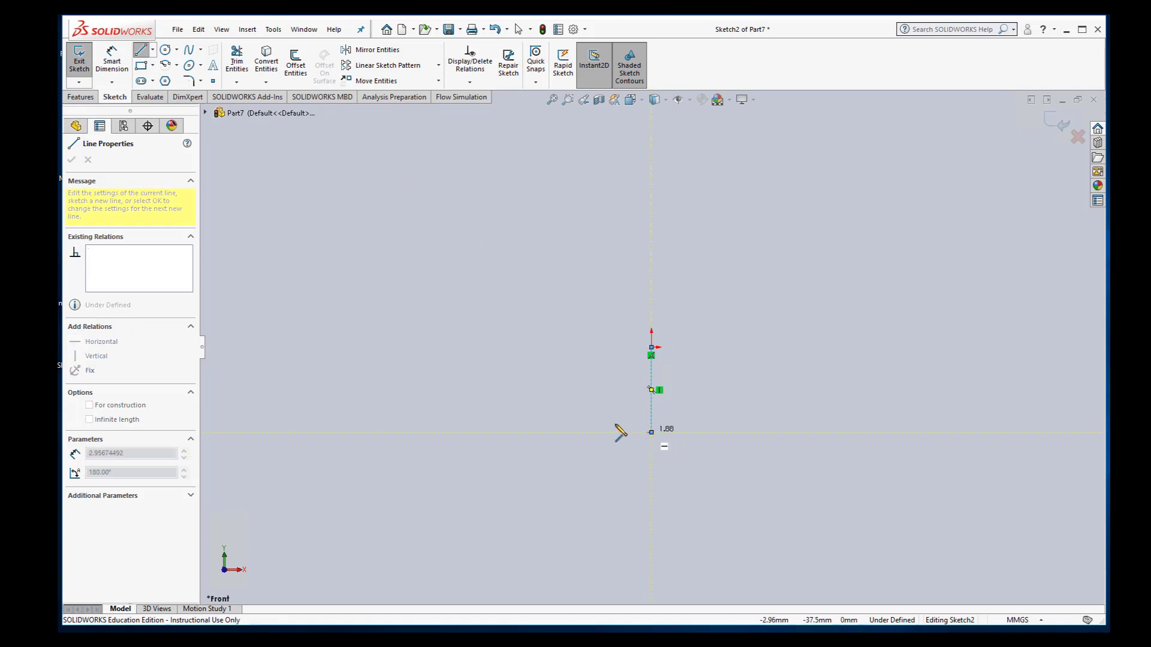
Step: Dimension the vertical line to 50 mm and close the sketch
left_click(111, 60)
left_click(651, 366)
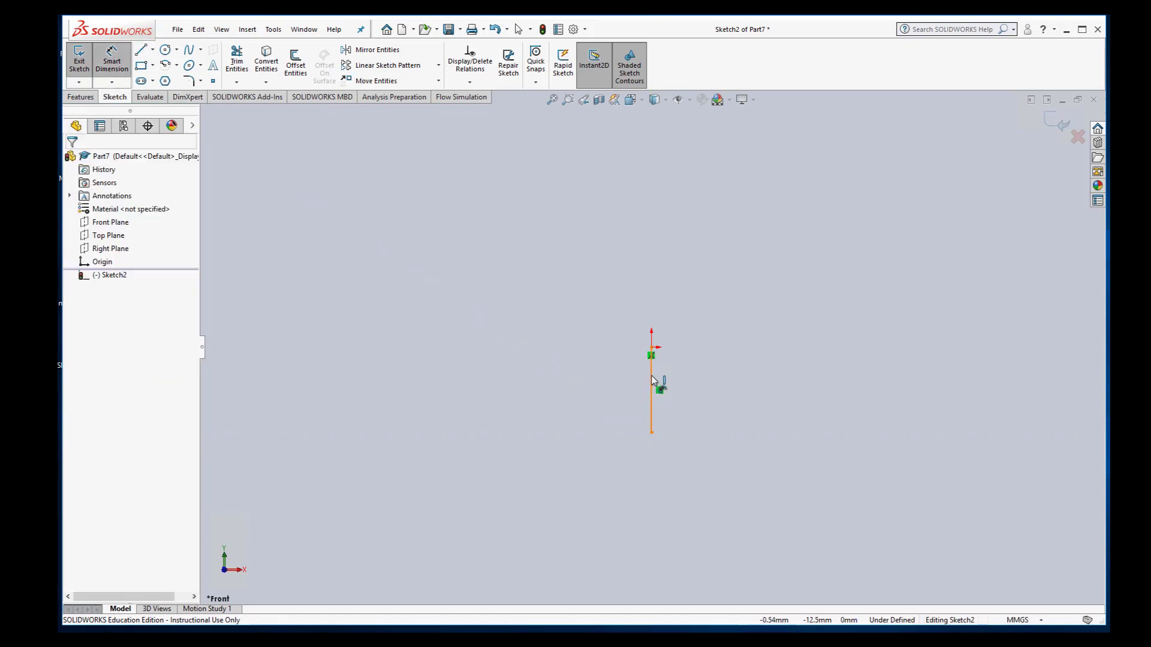
left_click(723, 399)
left_click(731, 400)
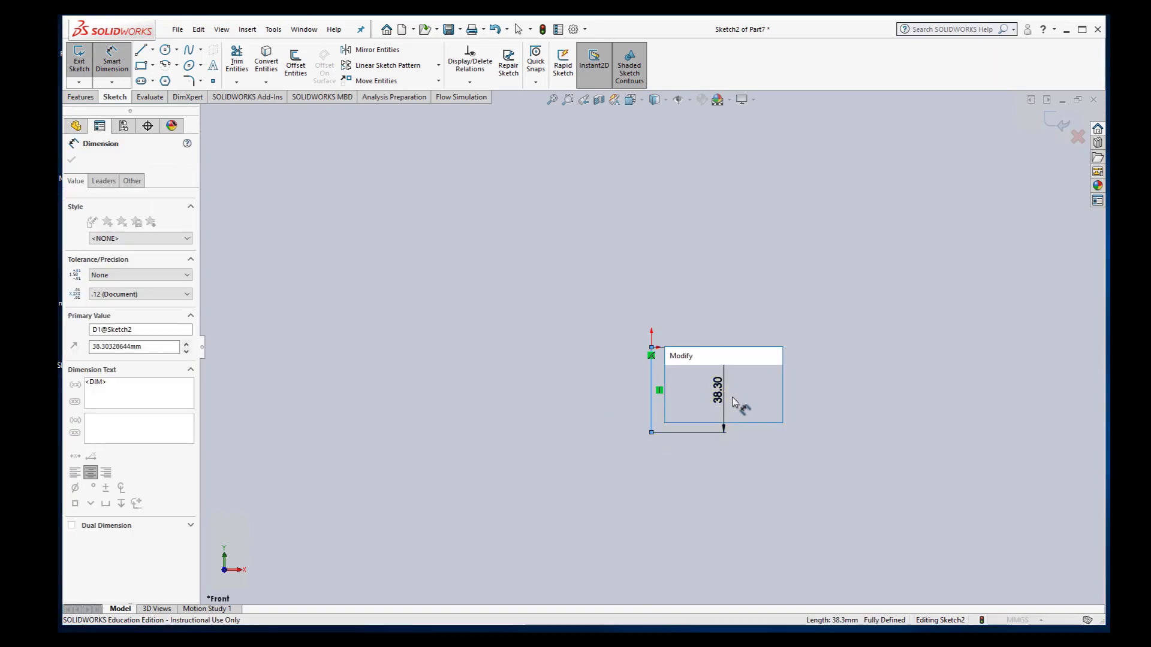
type("50mm")
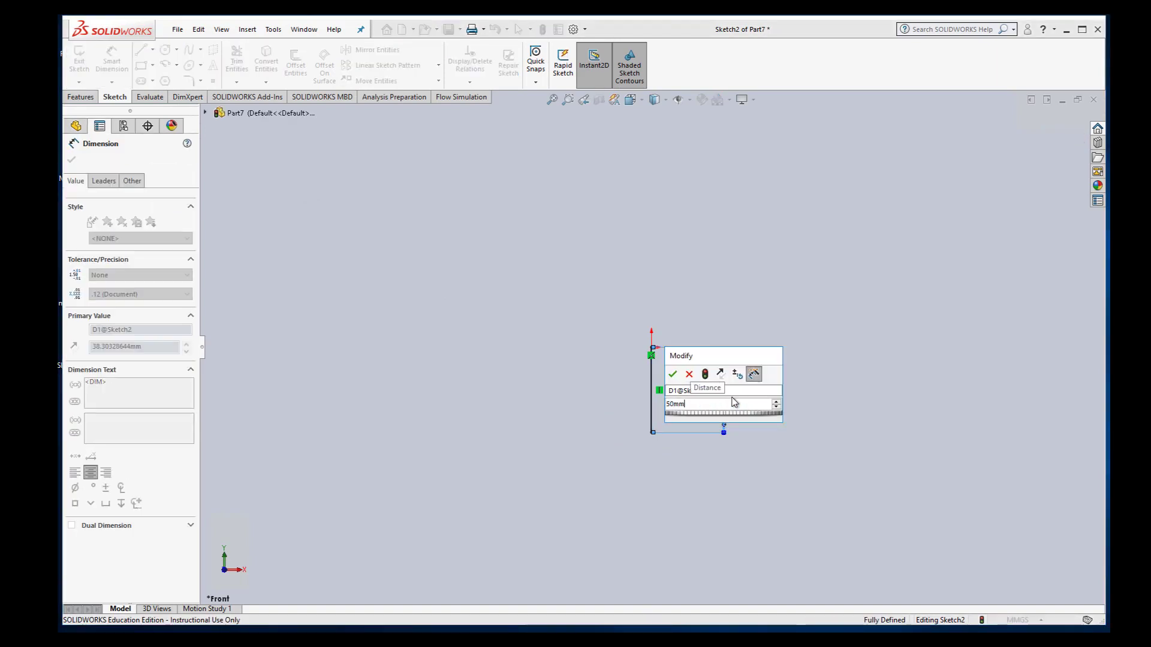
key("Return")
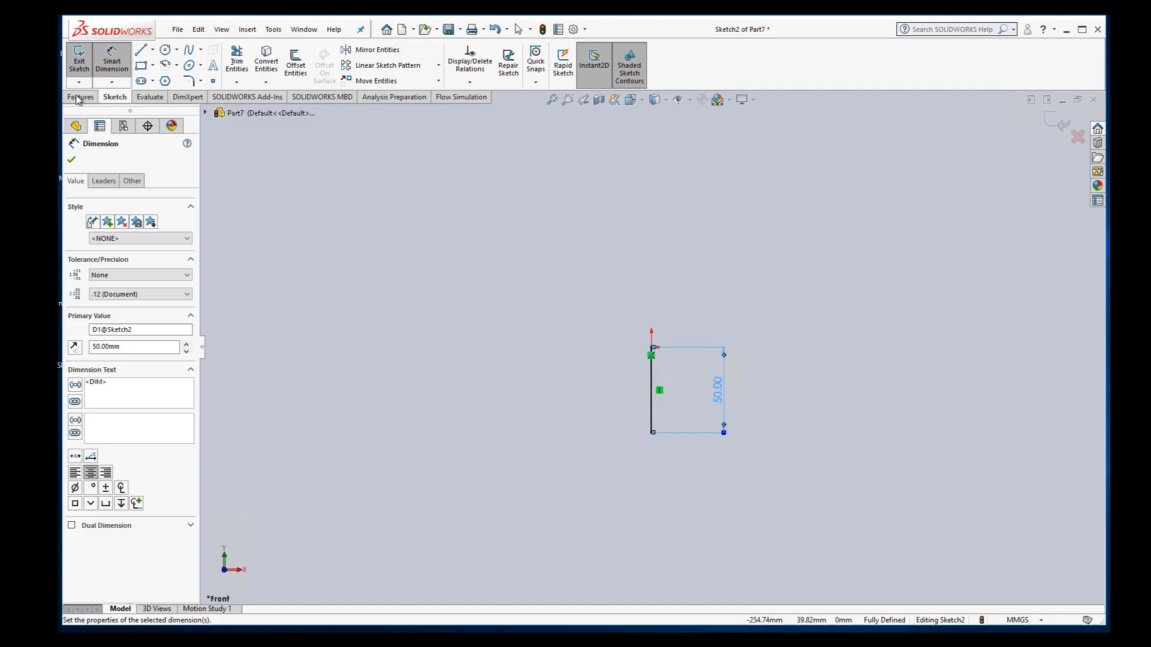
left_click(72, 160)
key("ctrl+b")
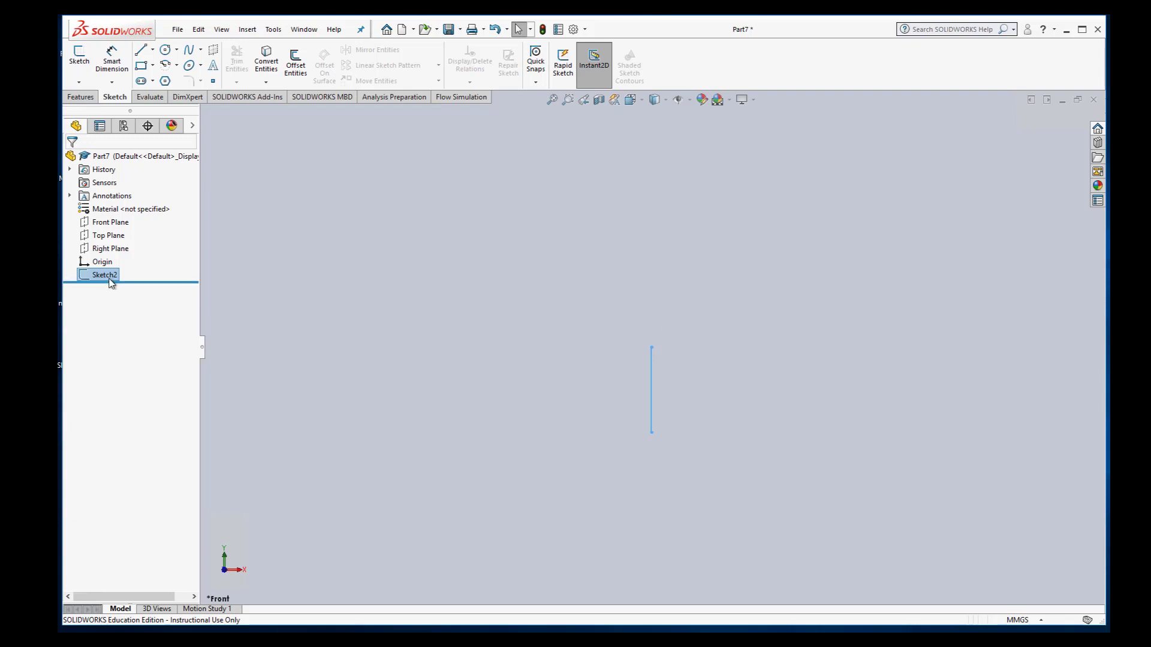
Step: Clear the selection and start a new sketch on the Front Plane
right_click(263, 277)
left_click(296, 247)
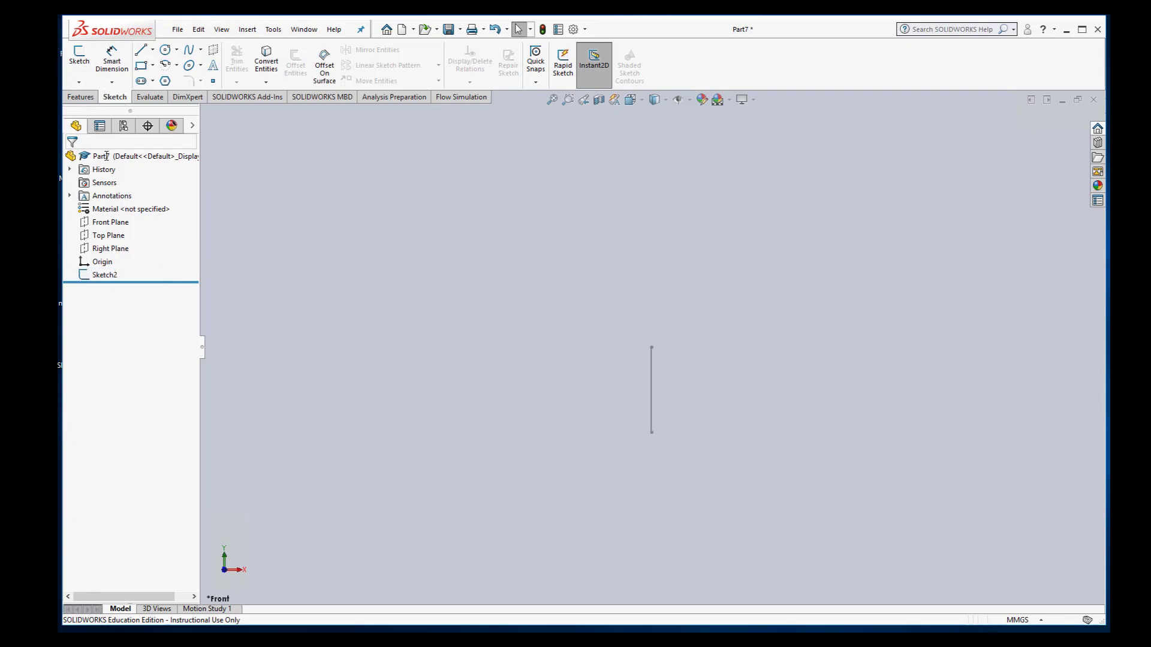
left_click(111, 222)
left_click(78, 57)
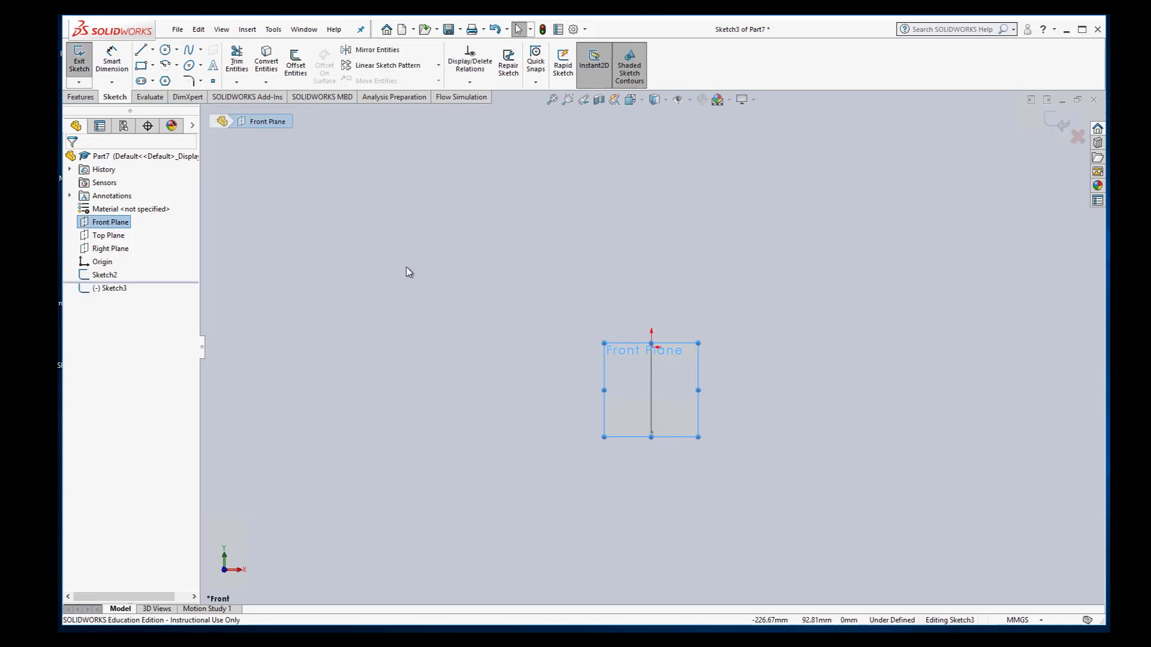
scroll(670, 360, "up", 2)
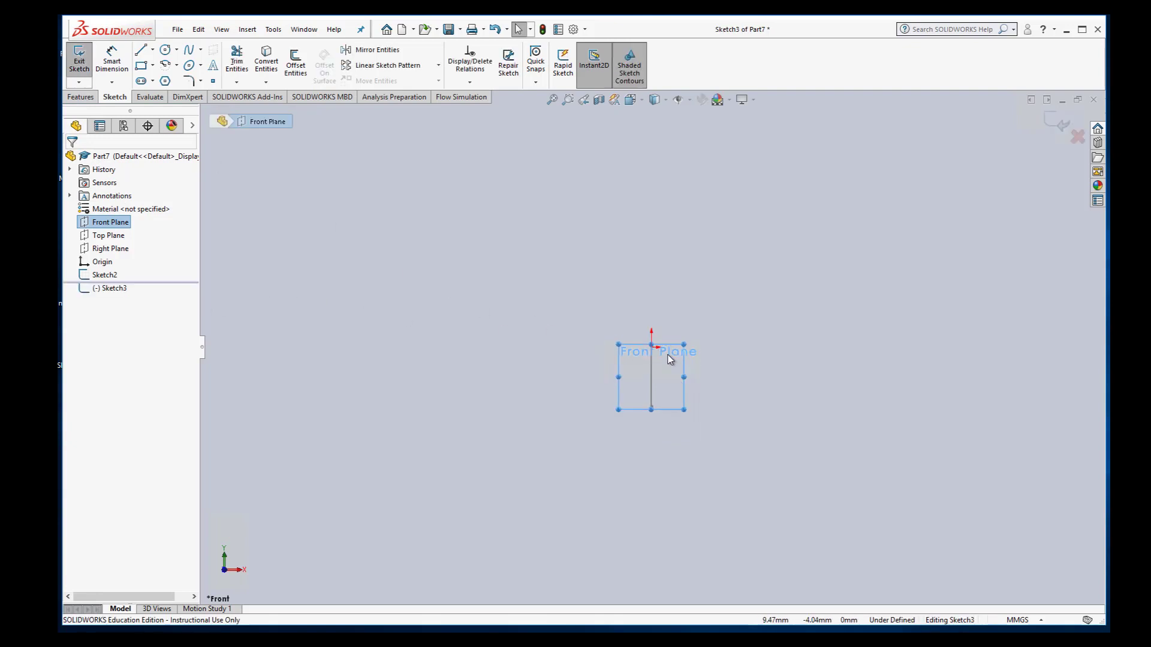
scroll(670, 360, "down", 10)
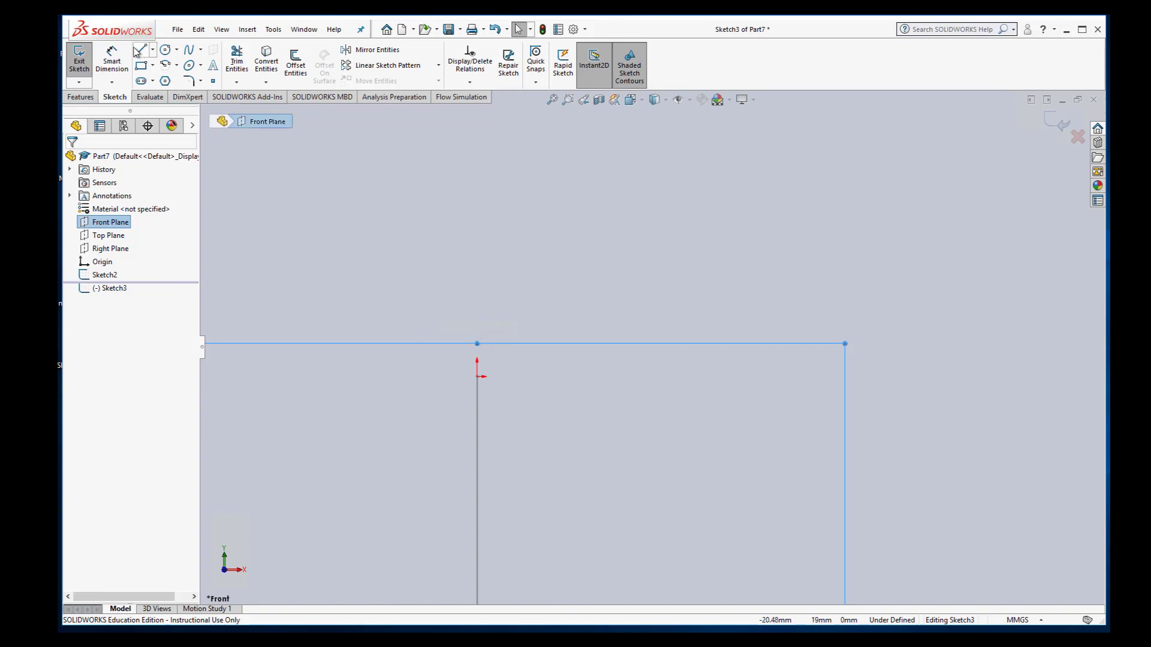
Step: Draw a branch line up-left from the origin and dimension it to 40 mm
left_click(140, 50)
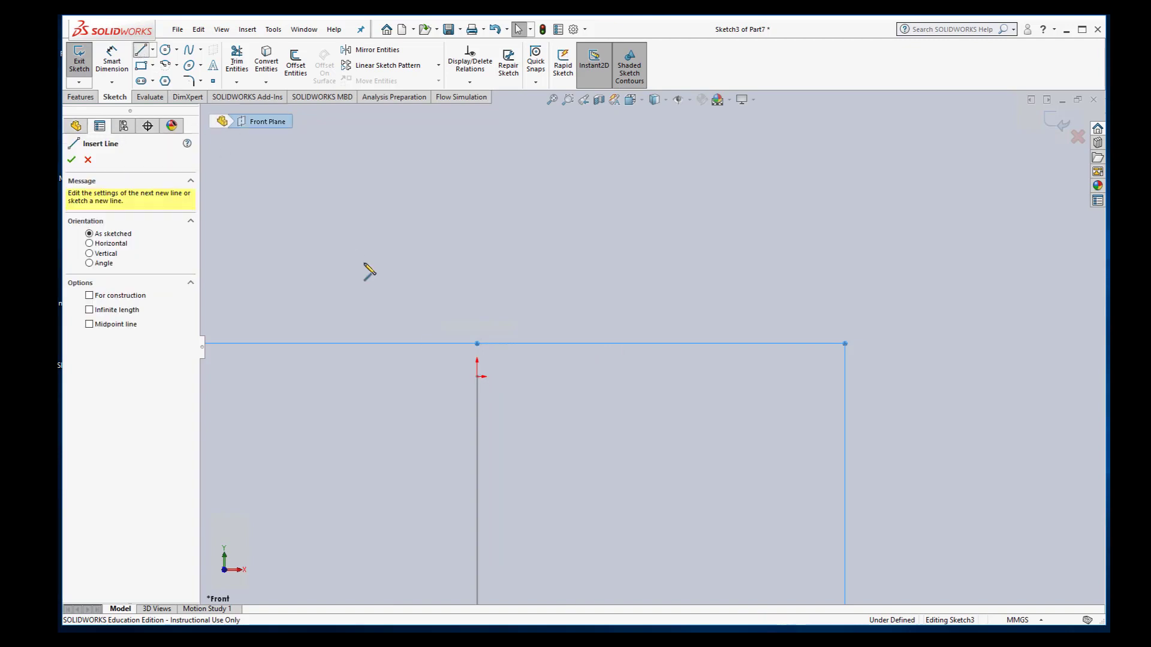
left_click(477, 376)
left_click(234, 161)
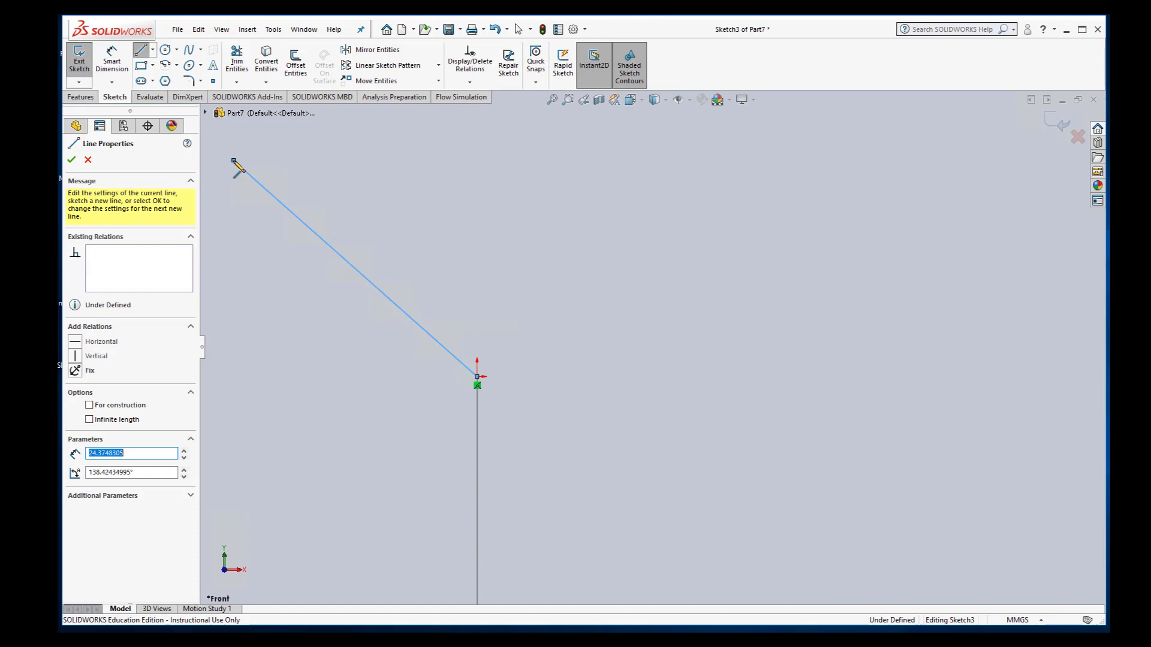
left_click(104, 59)
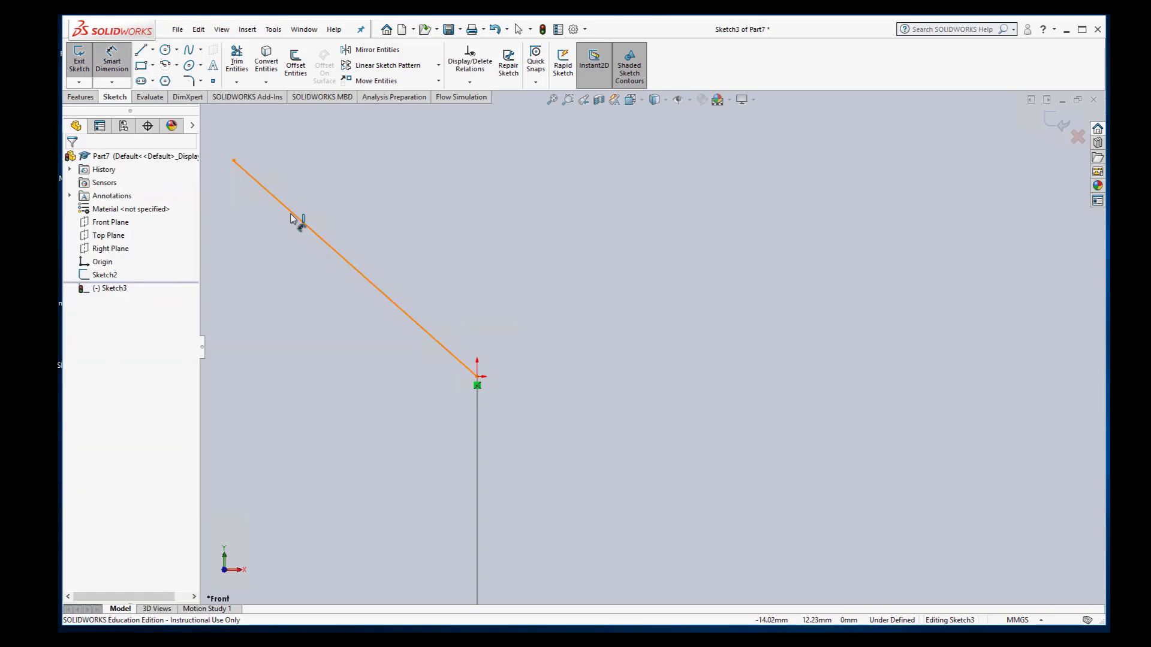
left_click(333, 249)
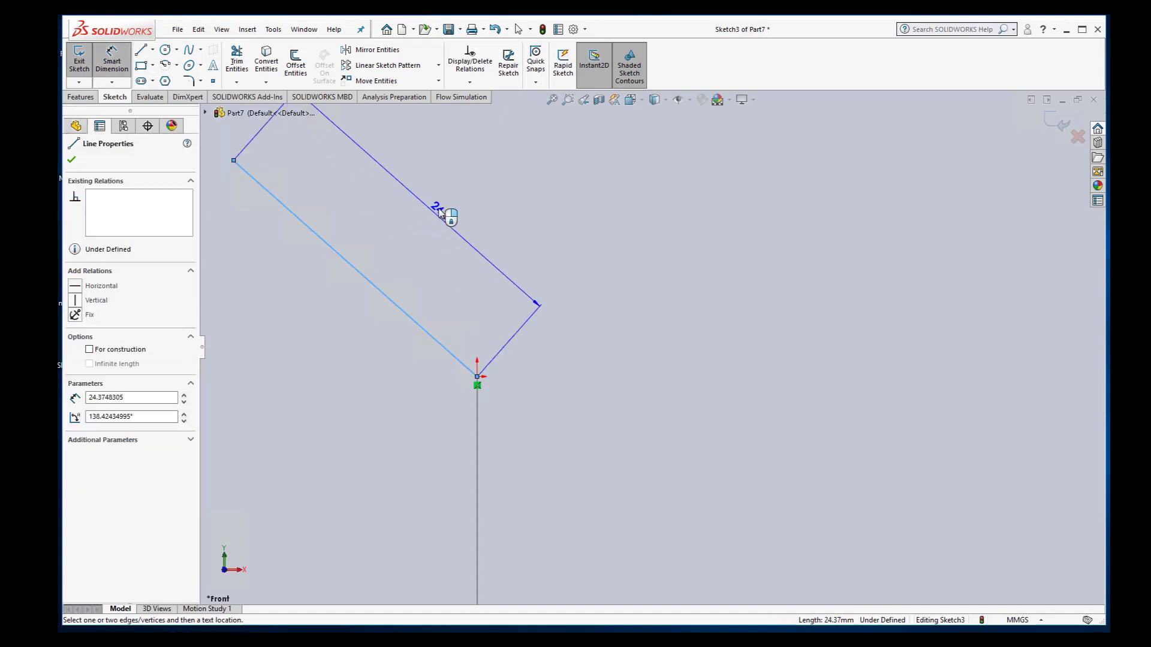
left_click(429, 193)
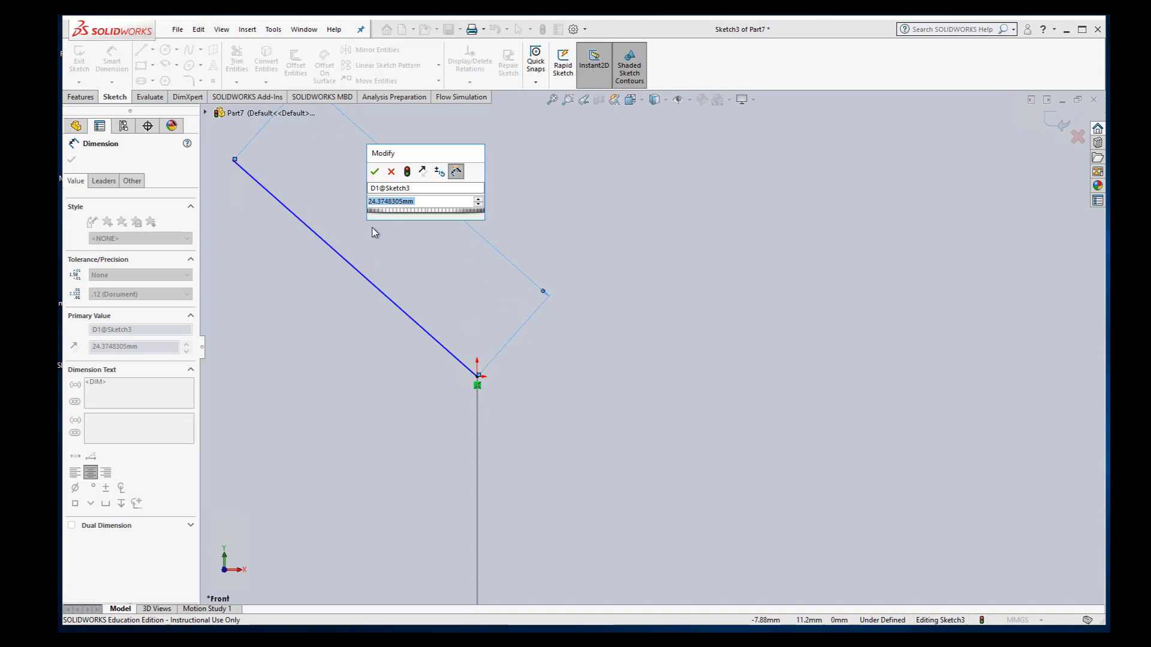
type("40")
key("Return")
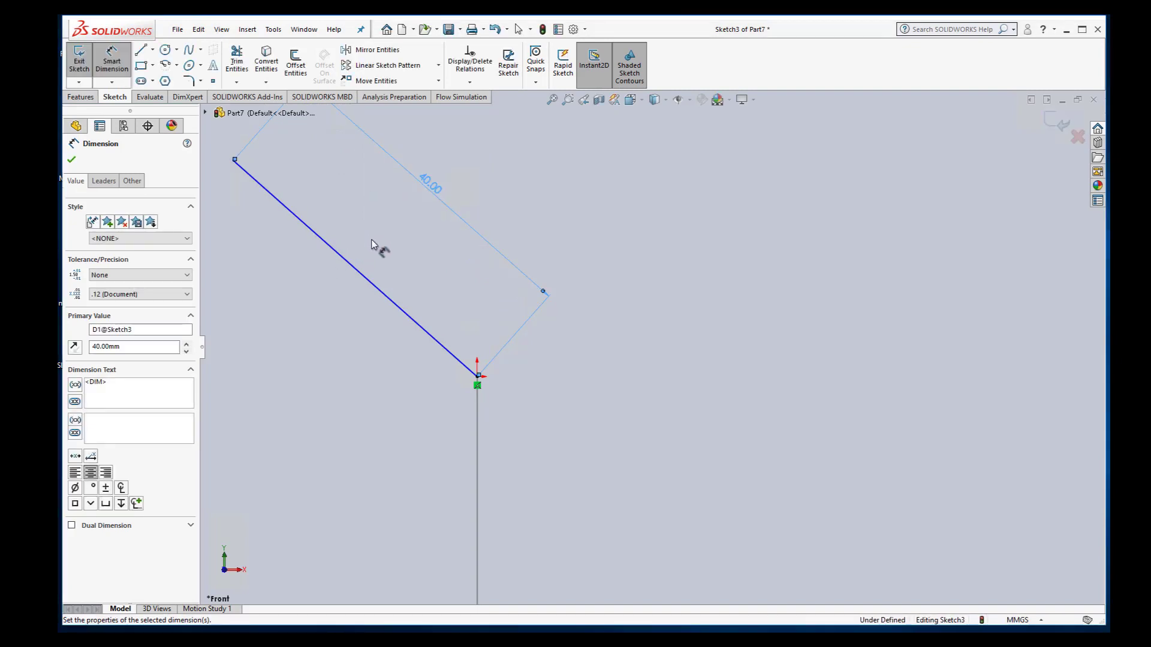
Step: Set 150° between the branch and the vertical line, then exit Sketch3
left_click(347, 260)
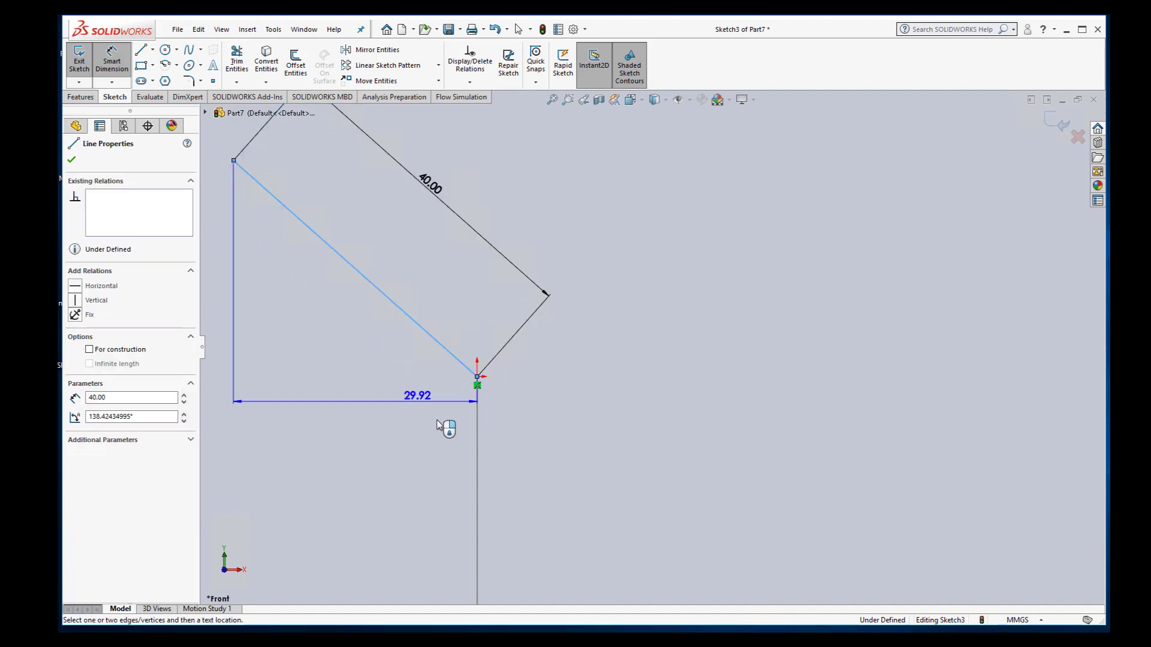
left_click(477, 460)
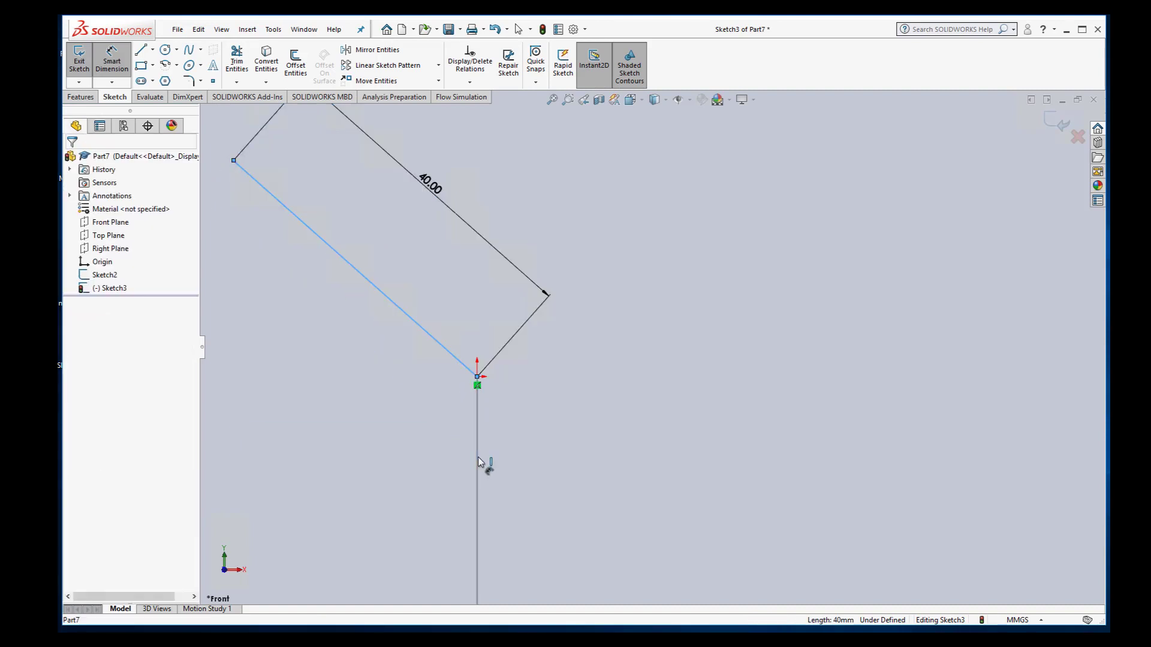
left_click(448, 411)
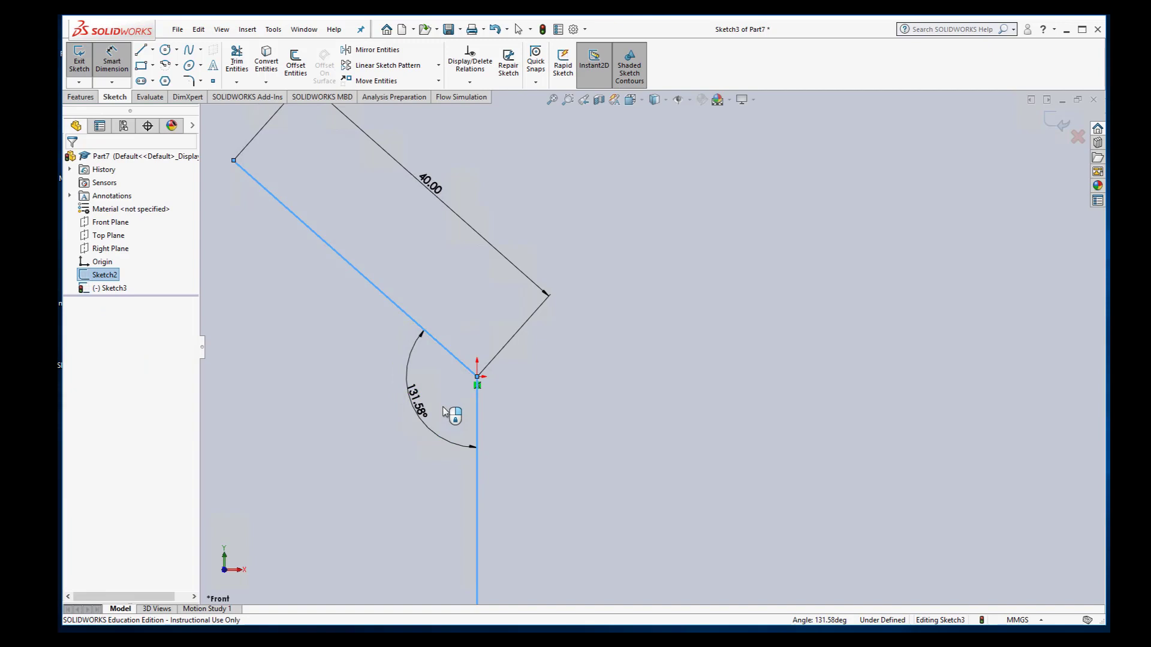
type("150")
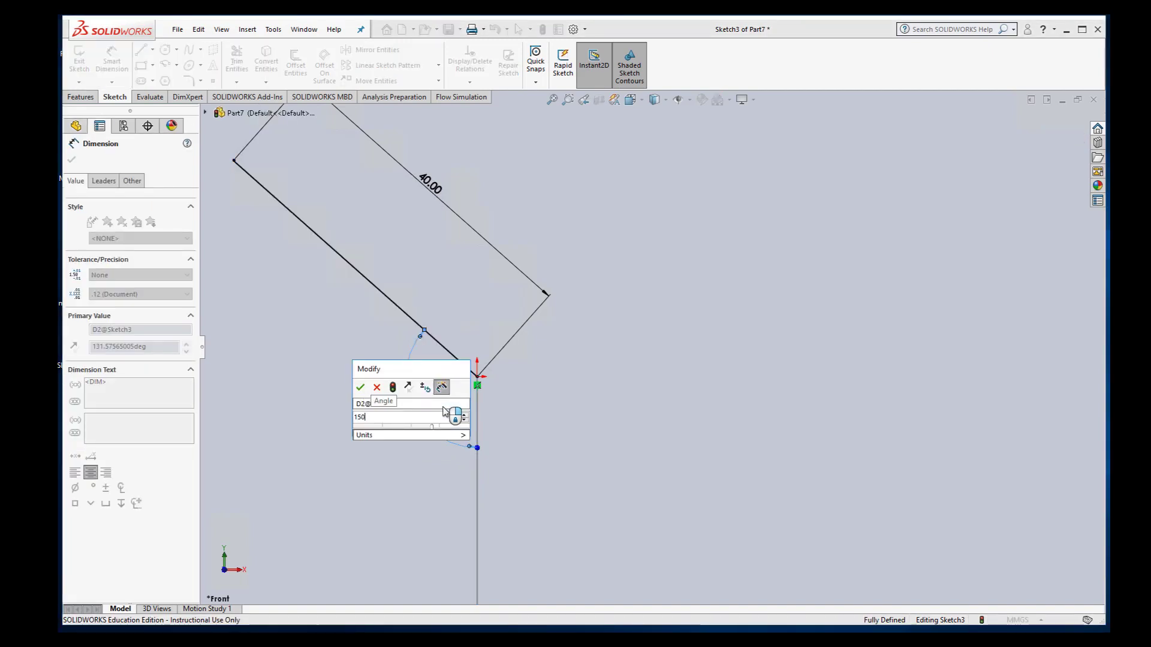
key("Return")
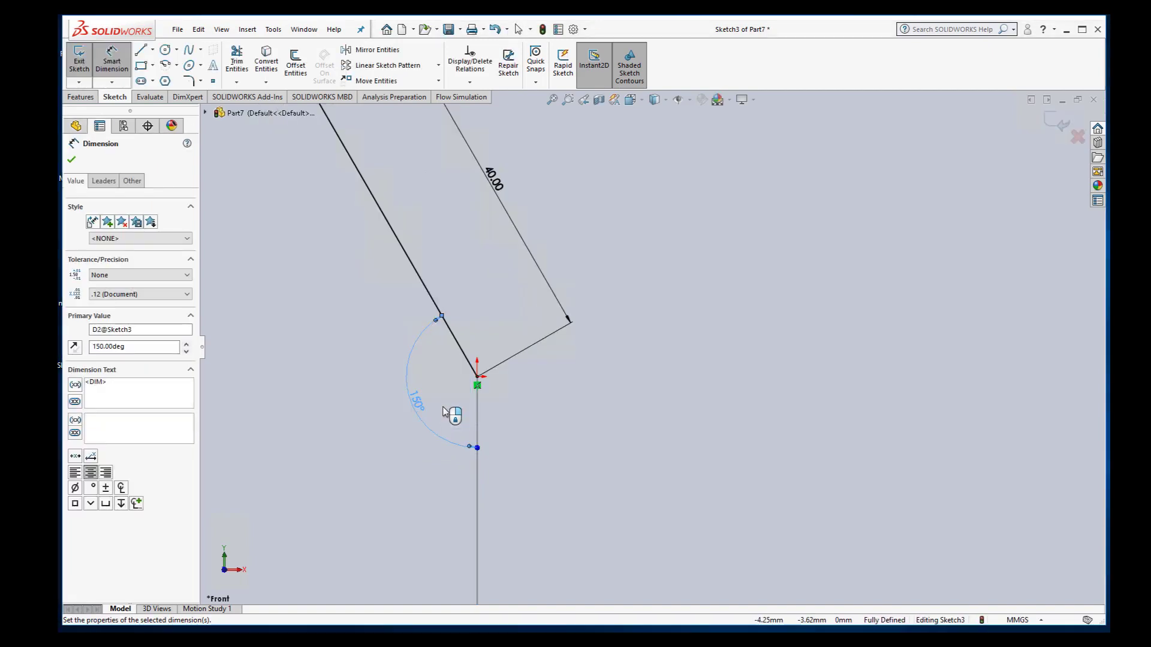
left_click(87, 77)
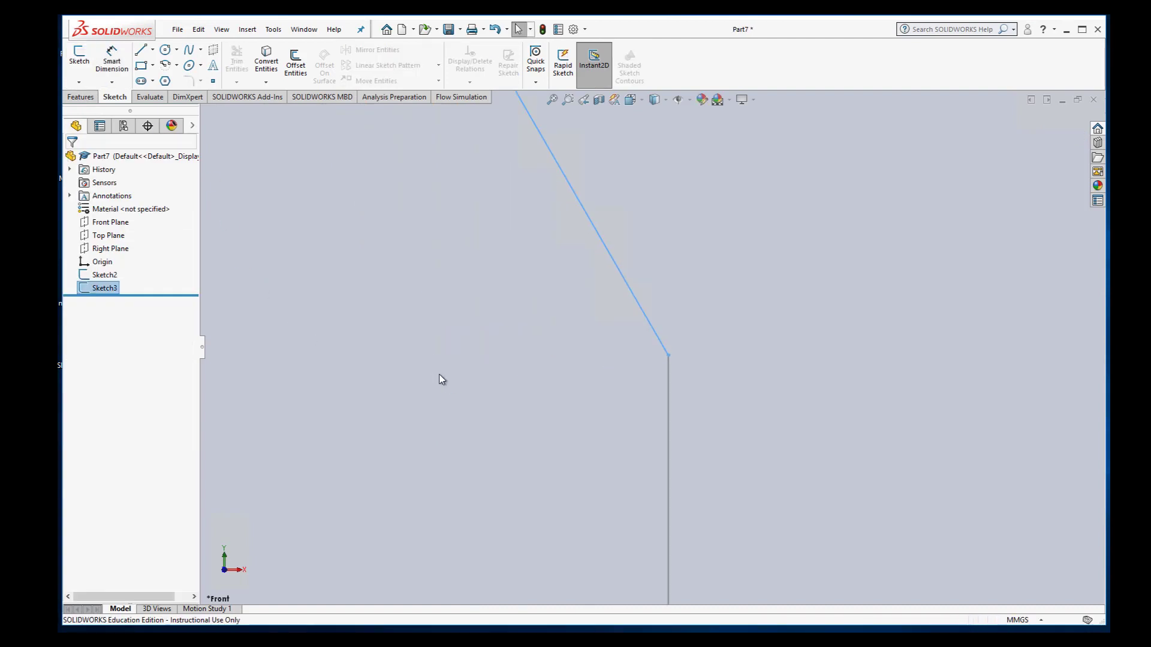
Step: Cancel the stray sketch prompt and open a new sketch on the Front Plane
left_click(639, 375)
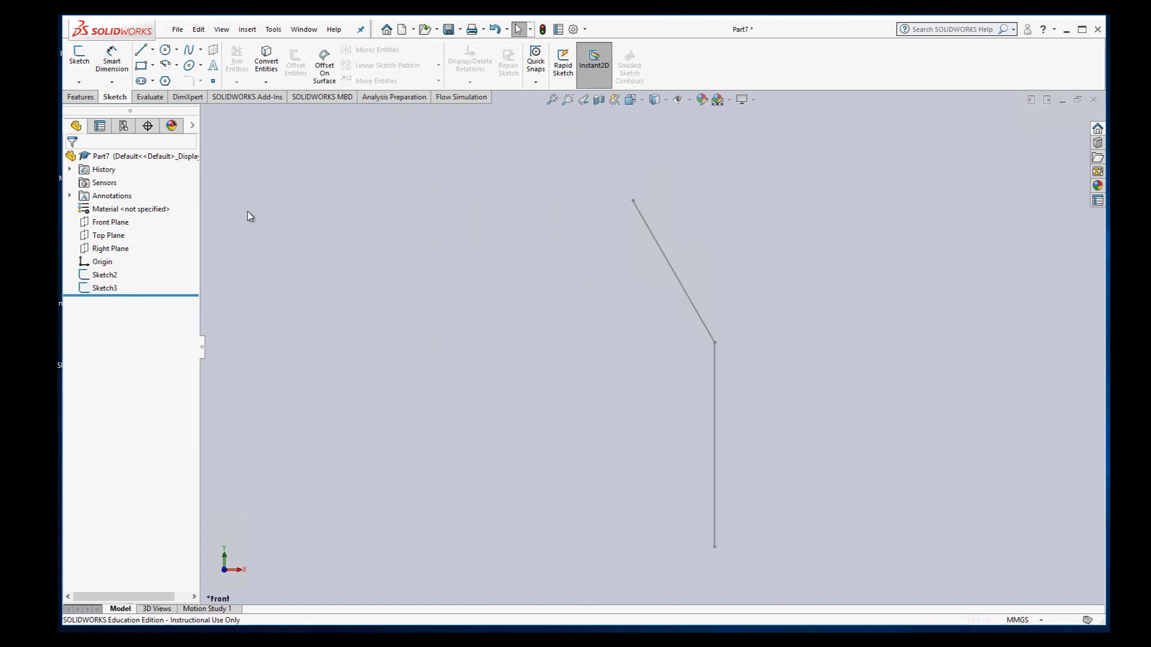
left_click(78, 57)
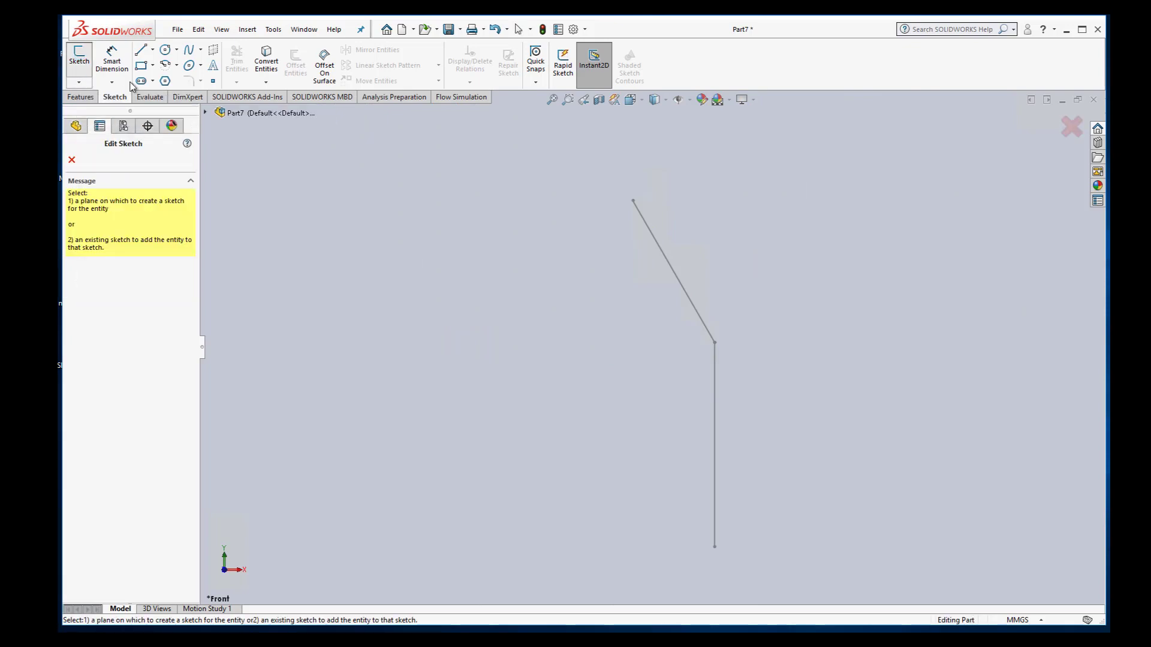
left_click(71, 160)
left_click(111, 222)
left_click(78, 64)
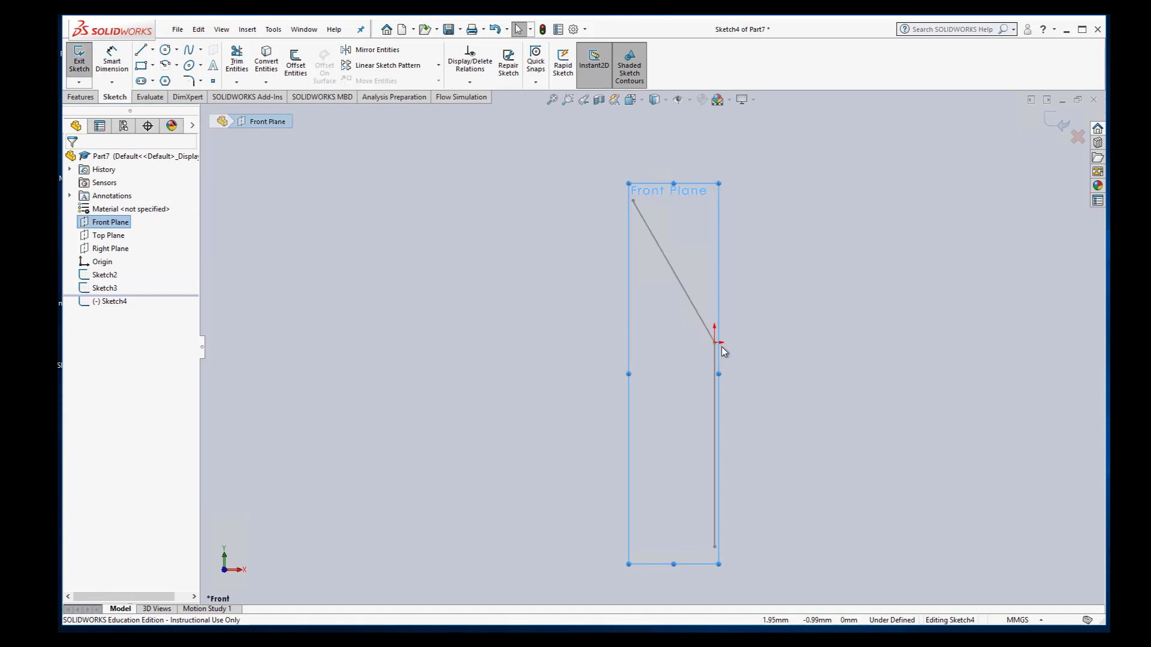
Step: Draw a five-point wavy spline from the line junction curving up to the right
left_click(190, 53)
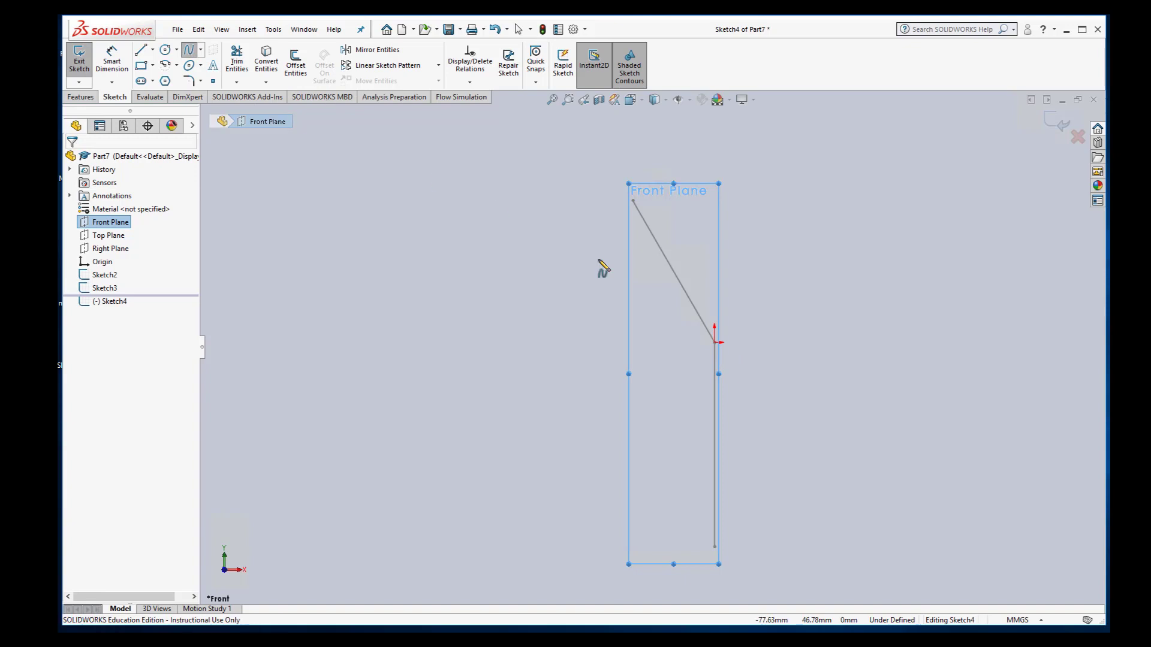
left_click(715, 342)
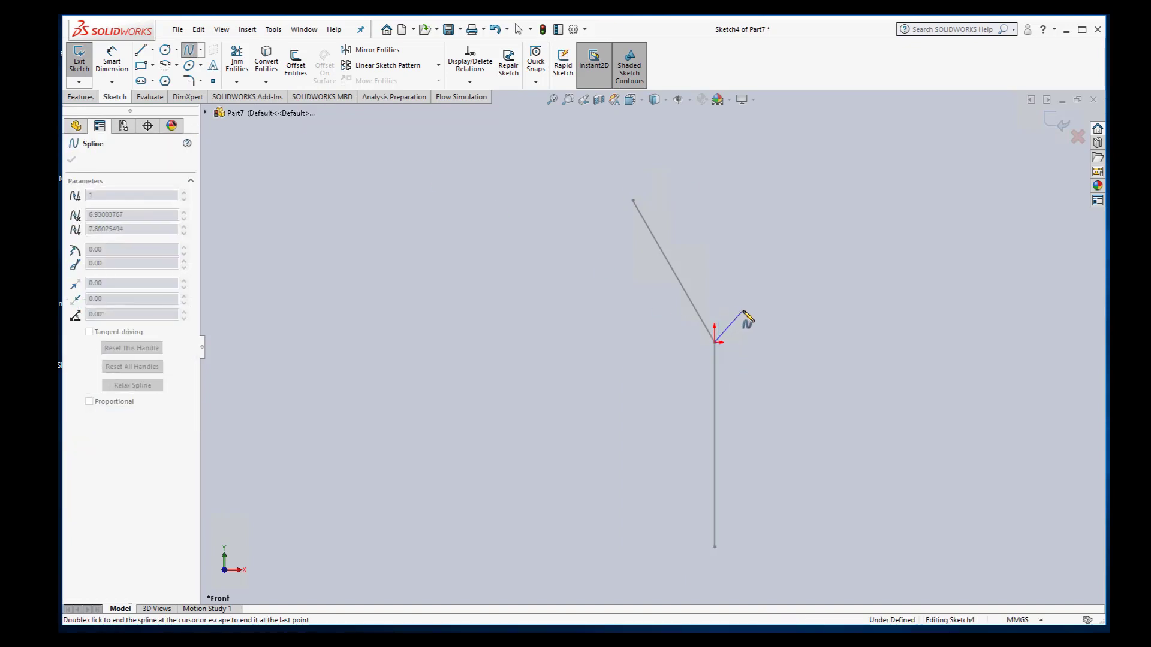
left_click(744, 310)
left_click(790, 307)
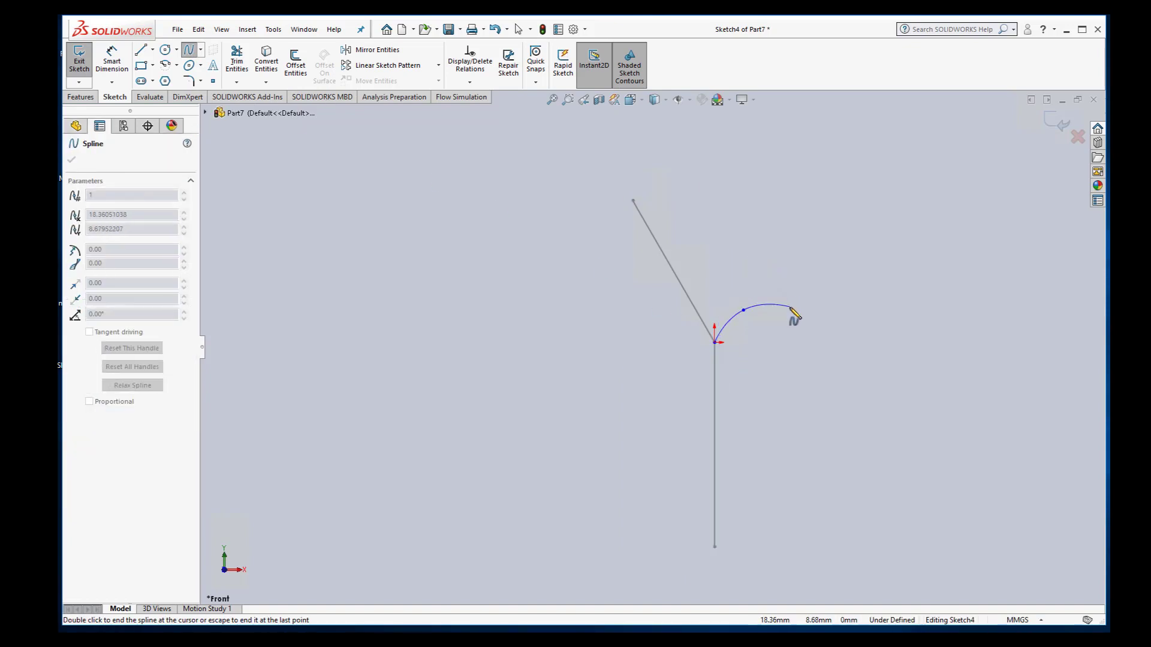
left_click(831, 233)
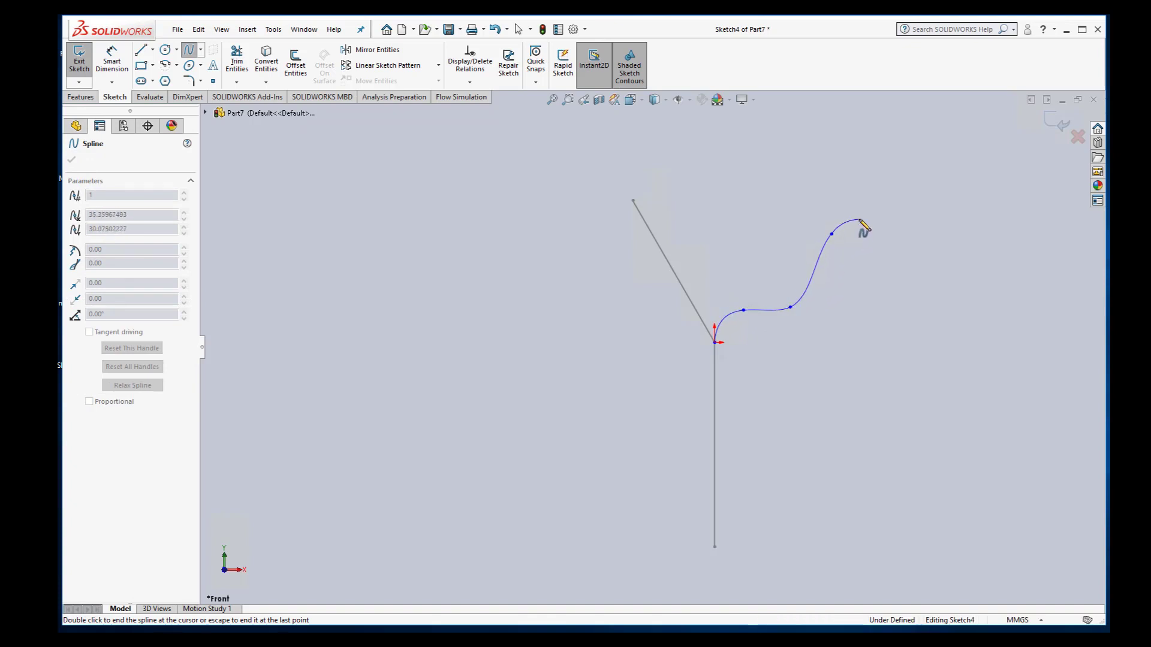
double_click(861, 221)
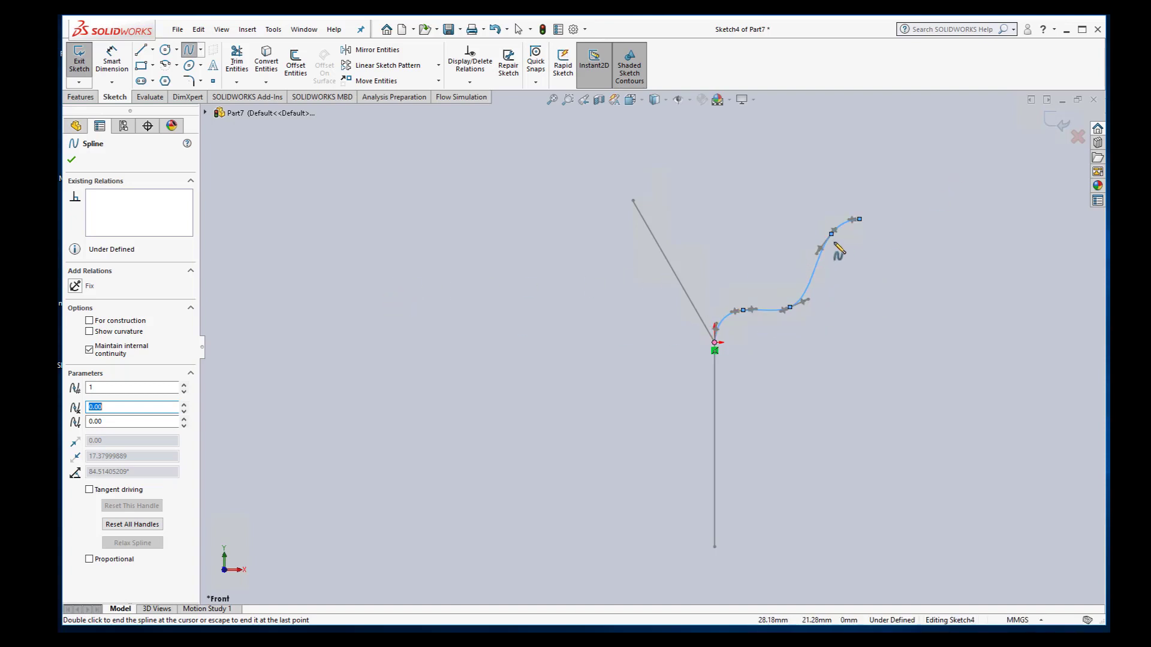
Step: Exit Sketch4, orbit to see the branches side-on, and select the Right Plane
left_click(78, 60)
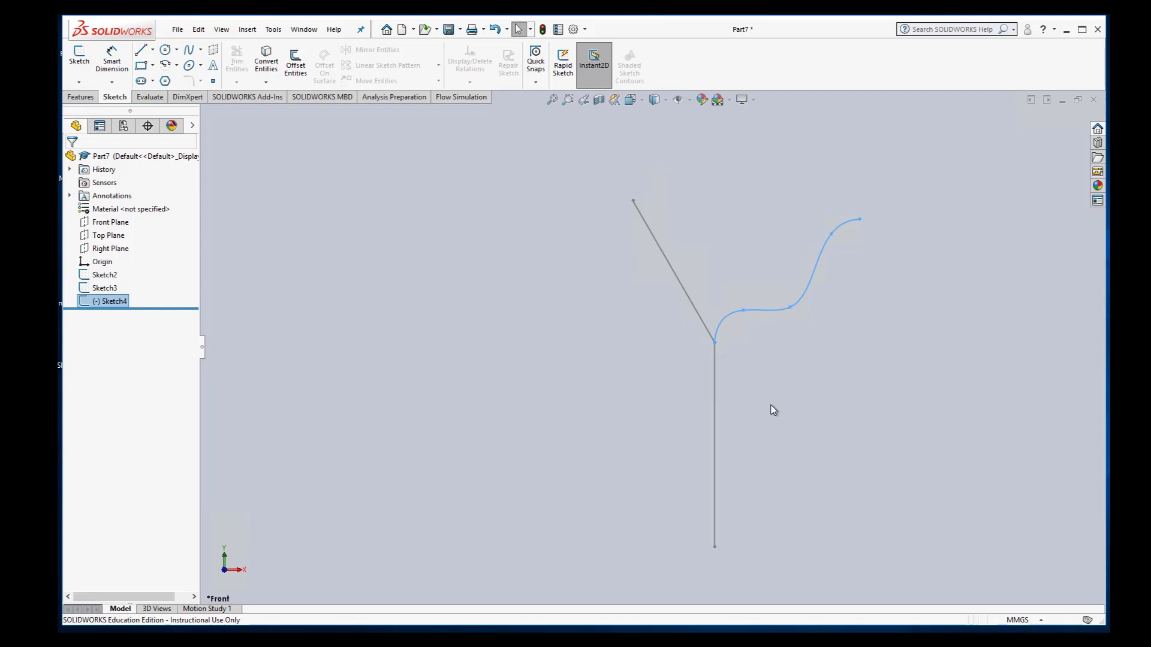
mouse_move(780, 430)
middle_mouse_down()
mouse_move(735, 416)
mouse_move(640, 416)
mouse_move(729, 411)
mouse_move(662, 411)
middle_mouse_up()
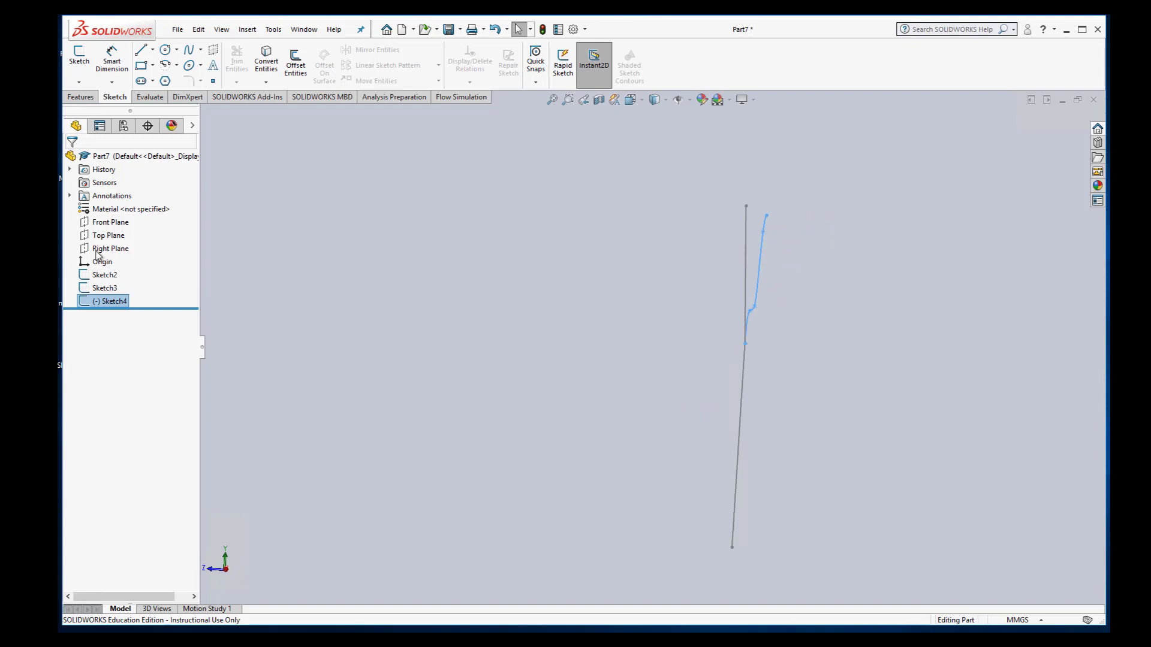
left_click(118, 249)
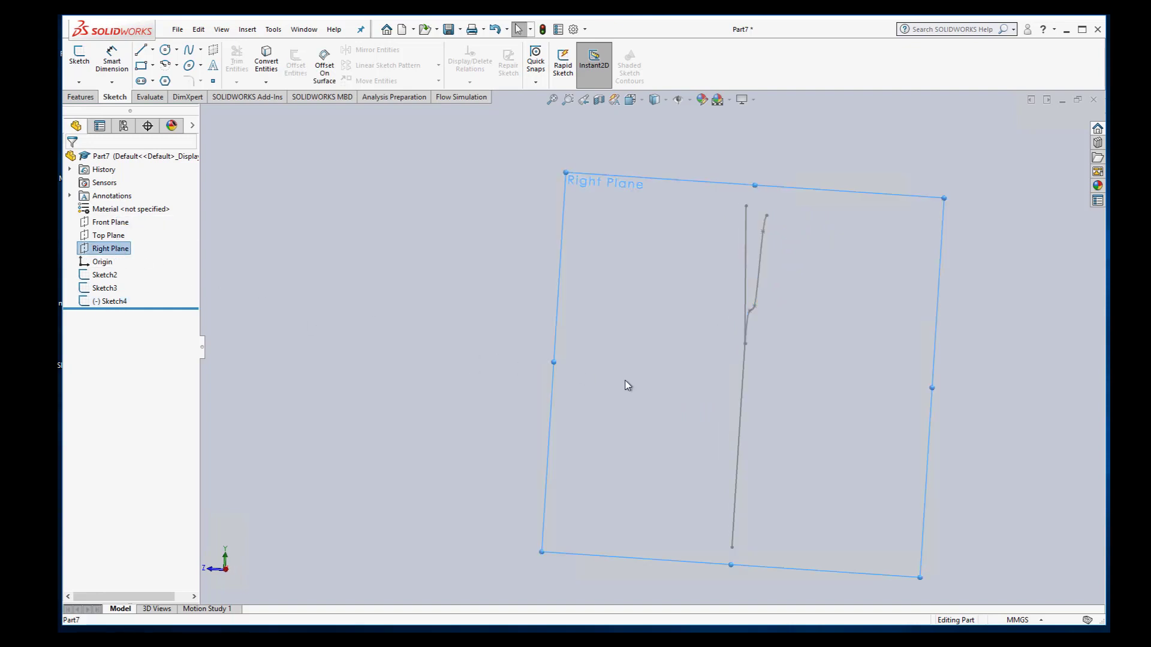
Step: Open a Right Plane sketch and draw a line from the vertical line up-left
left_click(79, 57)
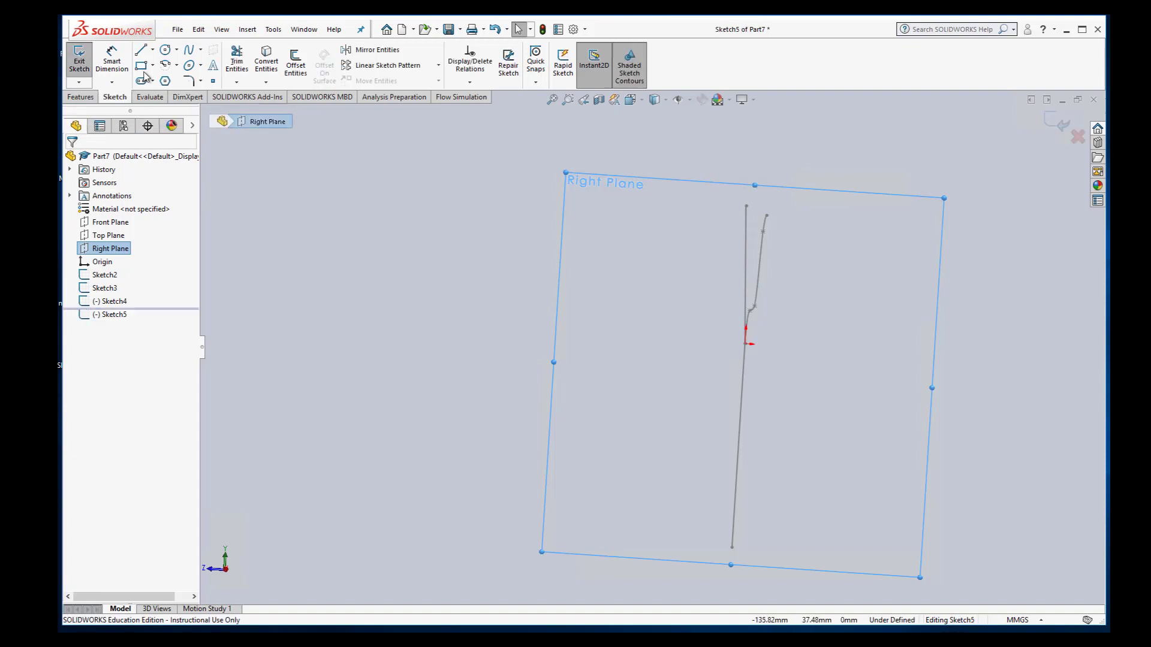
left_click(141, 51)
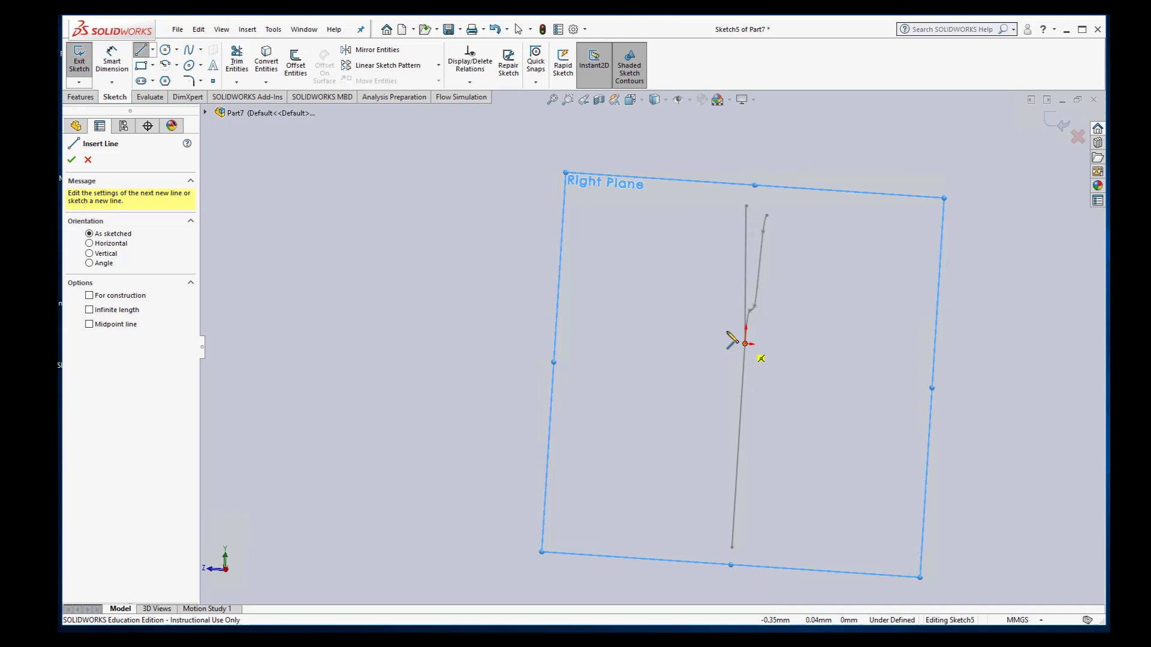
left_click(743, 380)
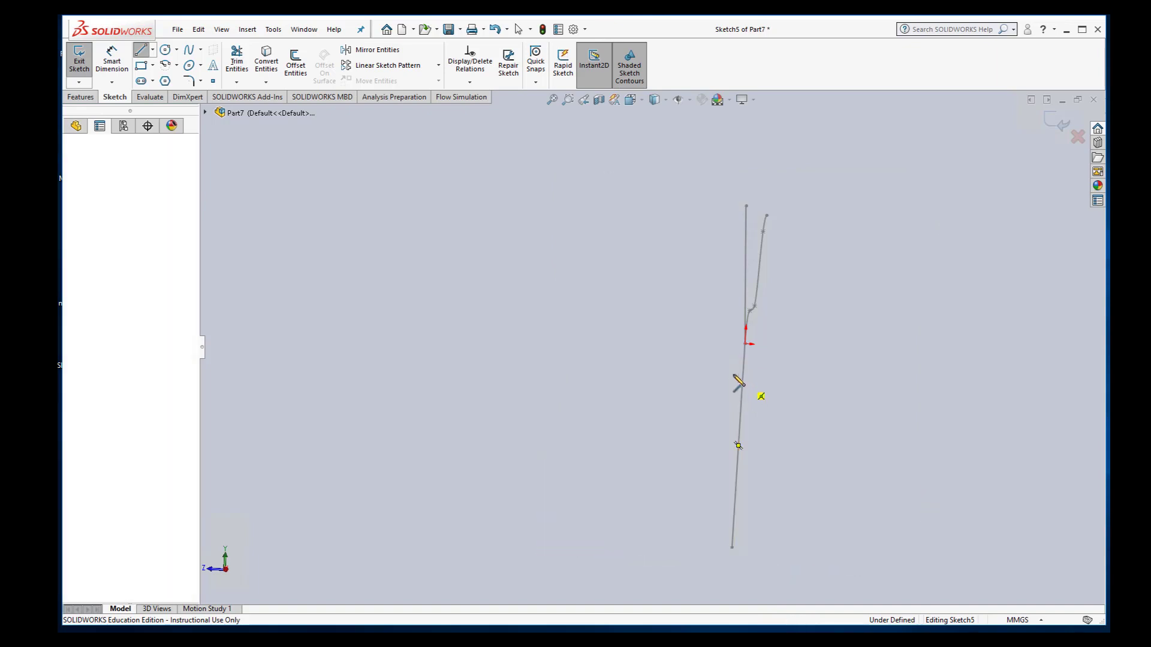
left_click(630, 242)
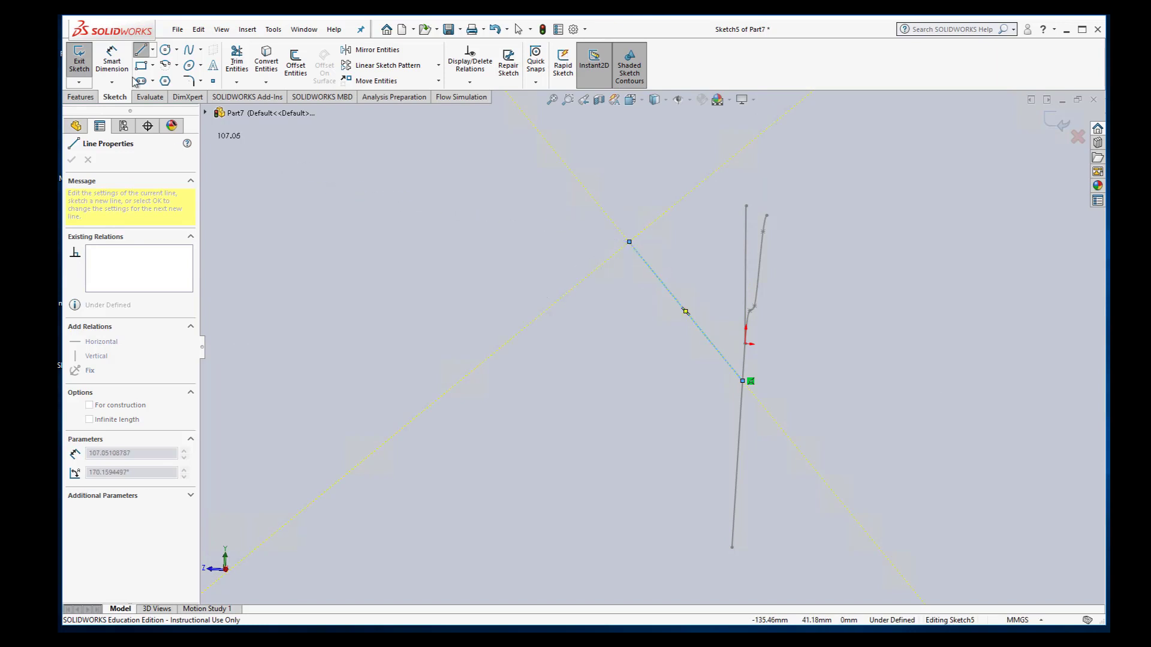
Step: Dimension the new branch line to 40 mm at 135° to the vertical line
key("d")
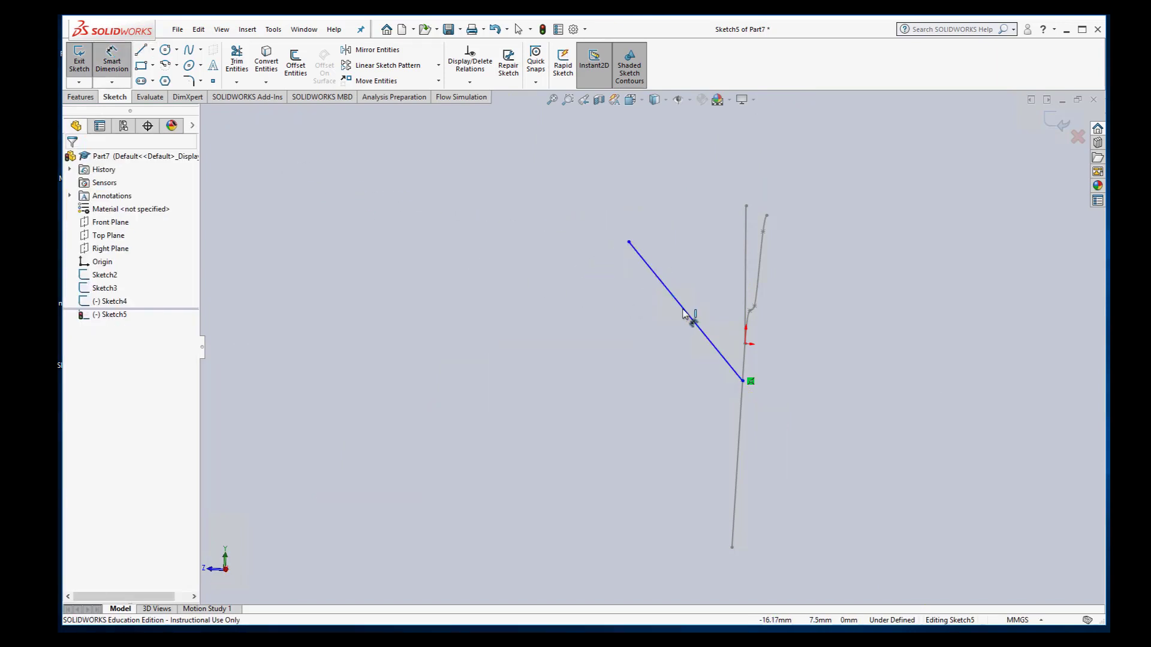
left_click(687, 315)
left_click(640, 339)
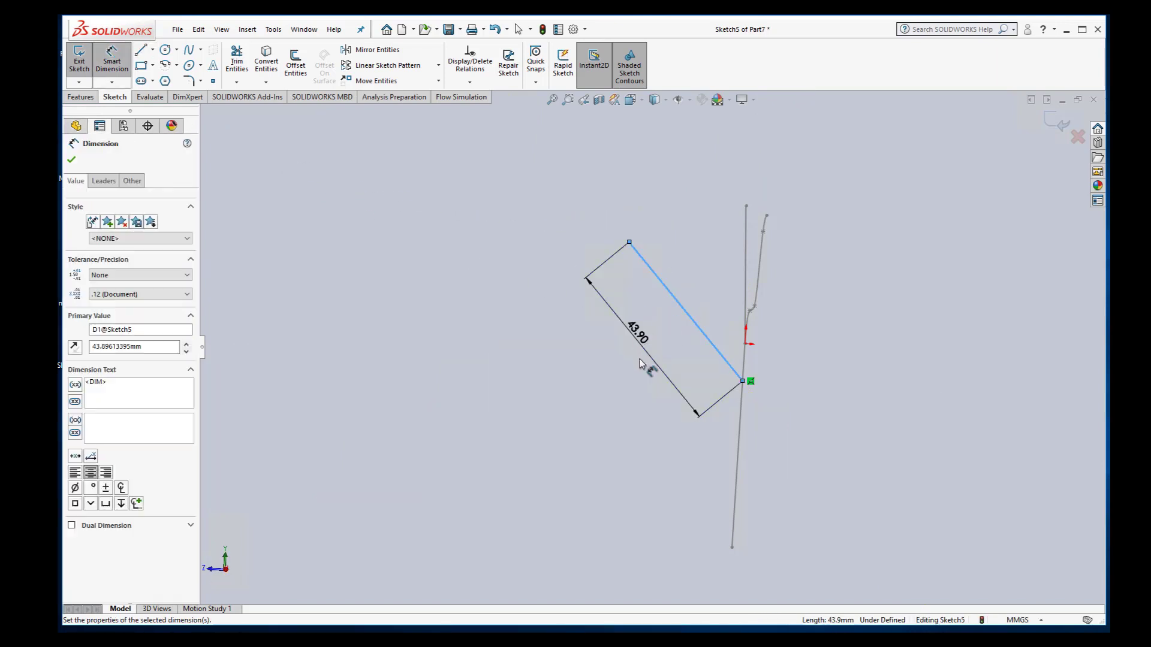
type("40mm")
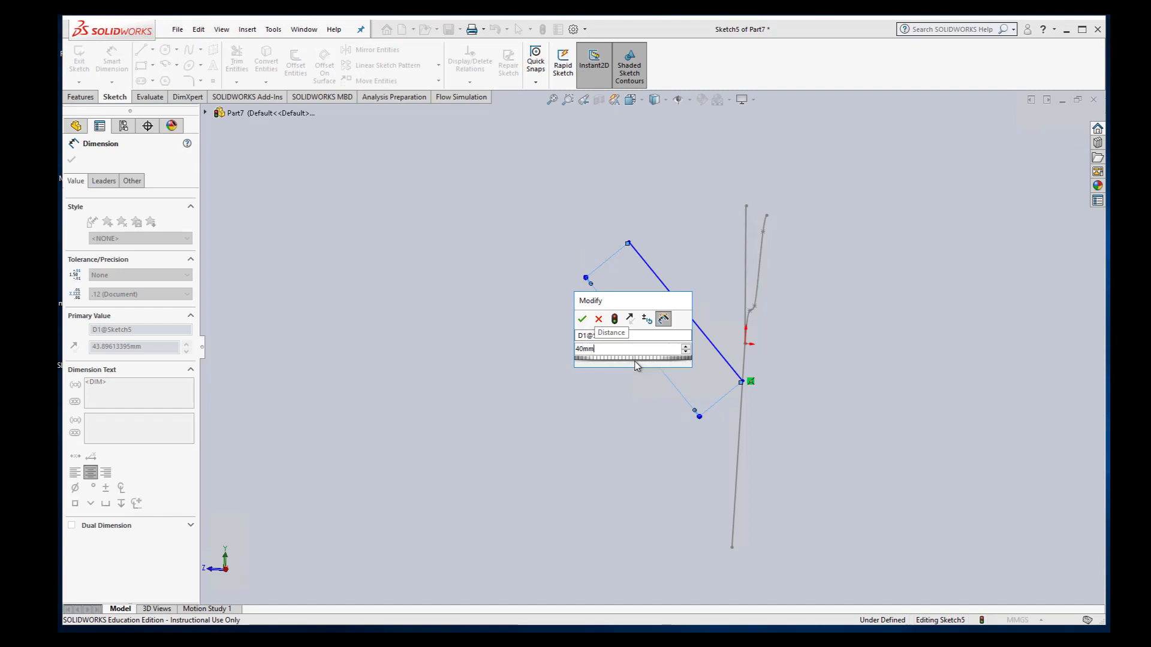
key("Return")
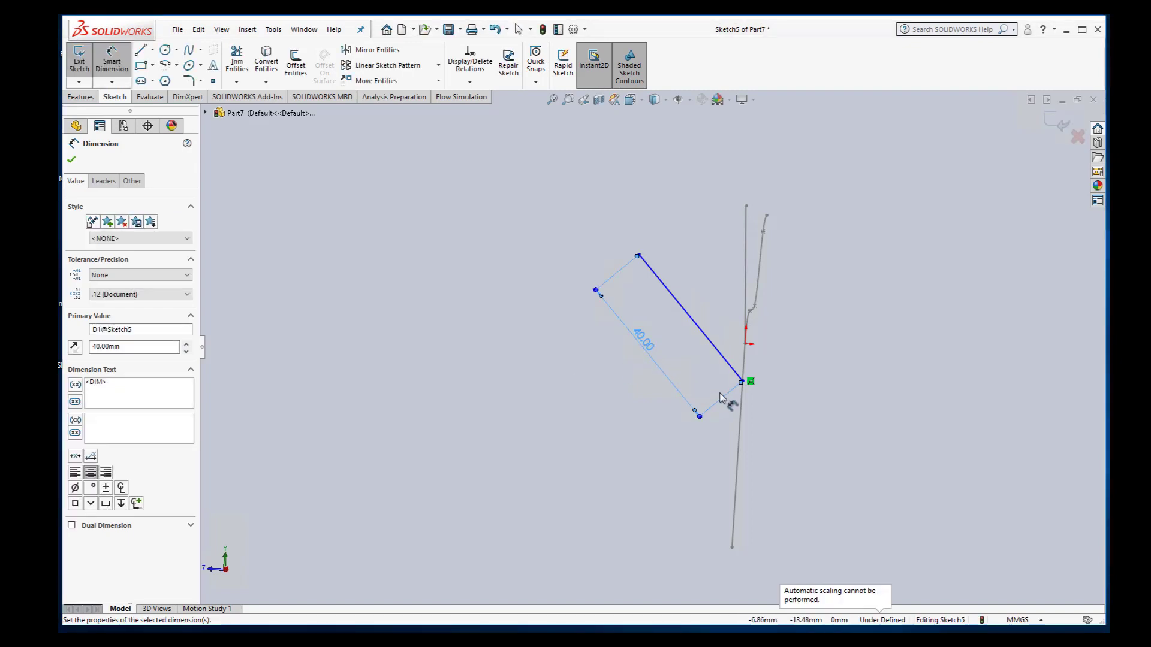
left_click(734, 372)
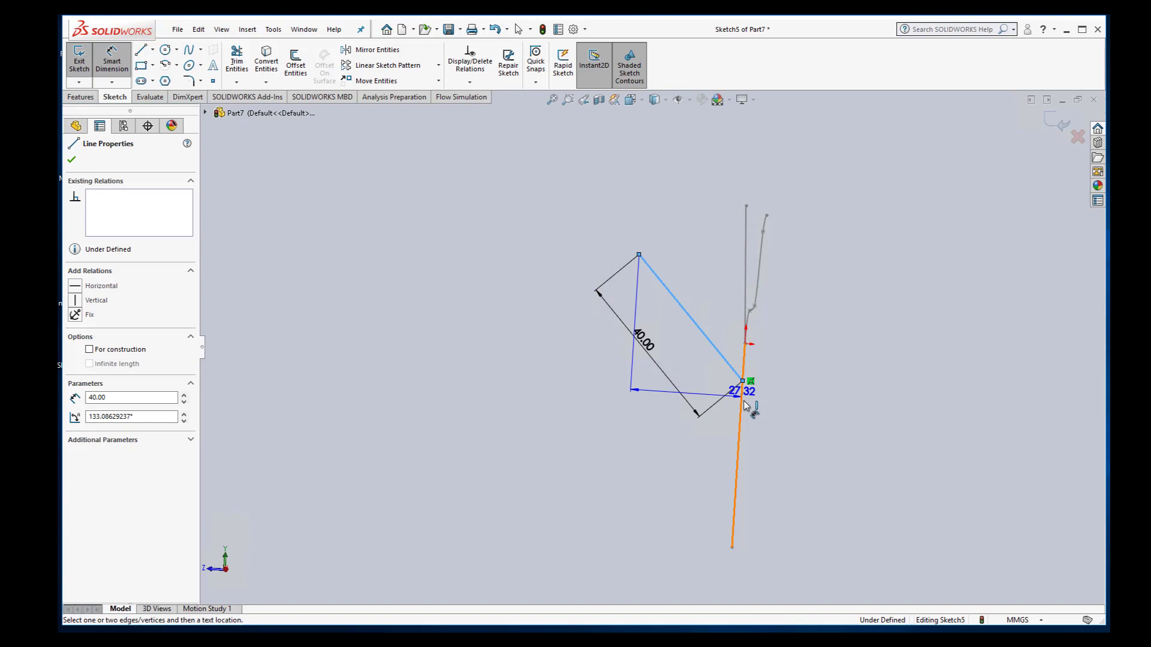
left_click(743, 408)
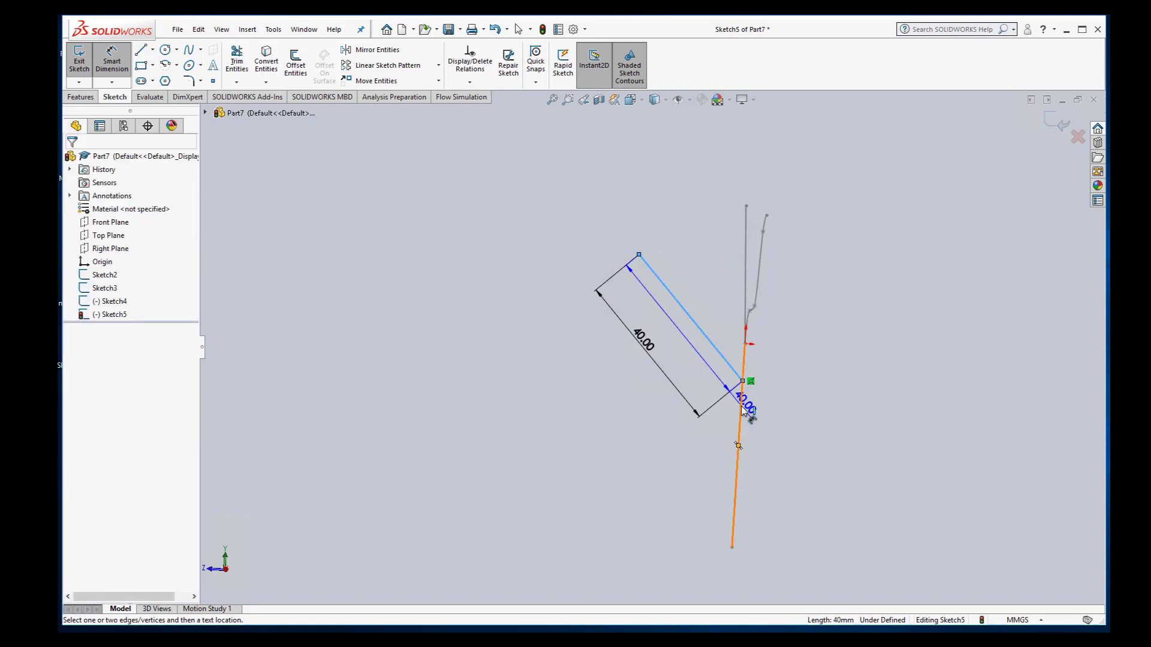
left_click(702, 392)
type("135")
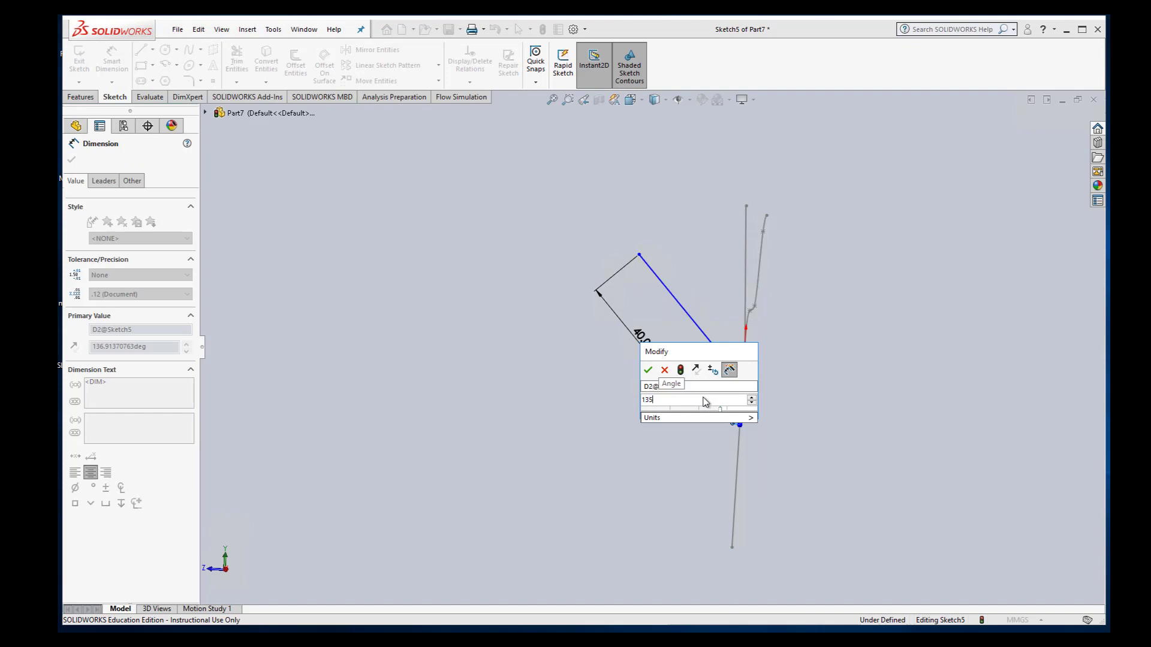
key("Return")
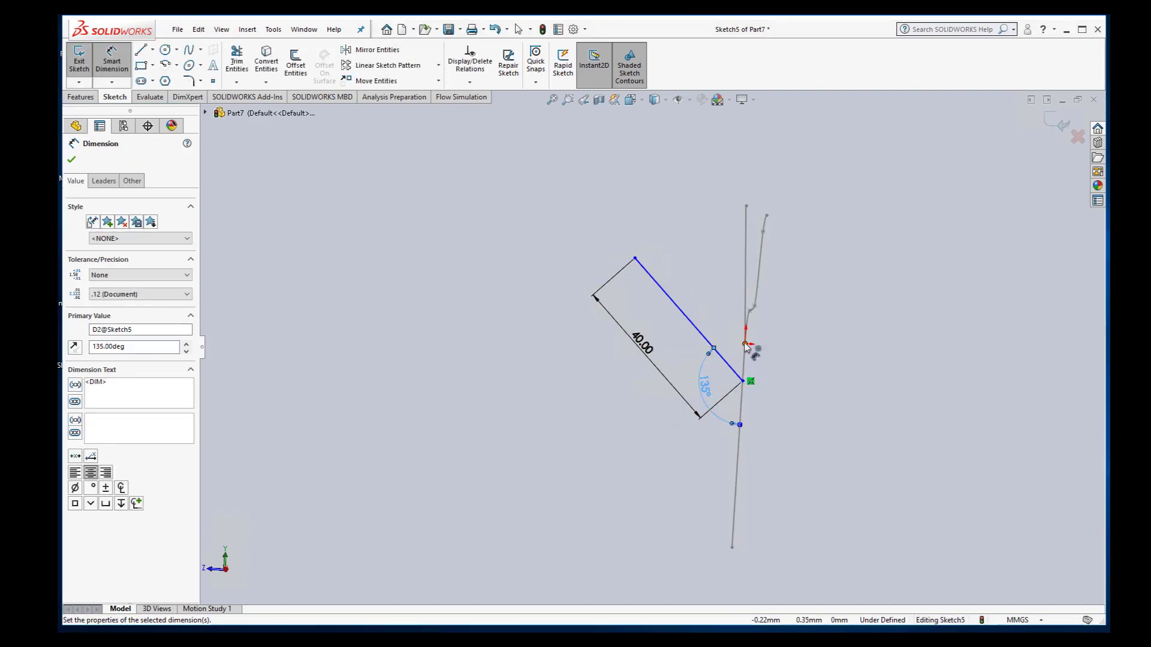
Step: Place the branch start 10 mm from the origin and exit Sketch5
left_click(745, 345)
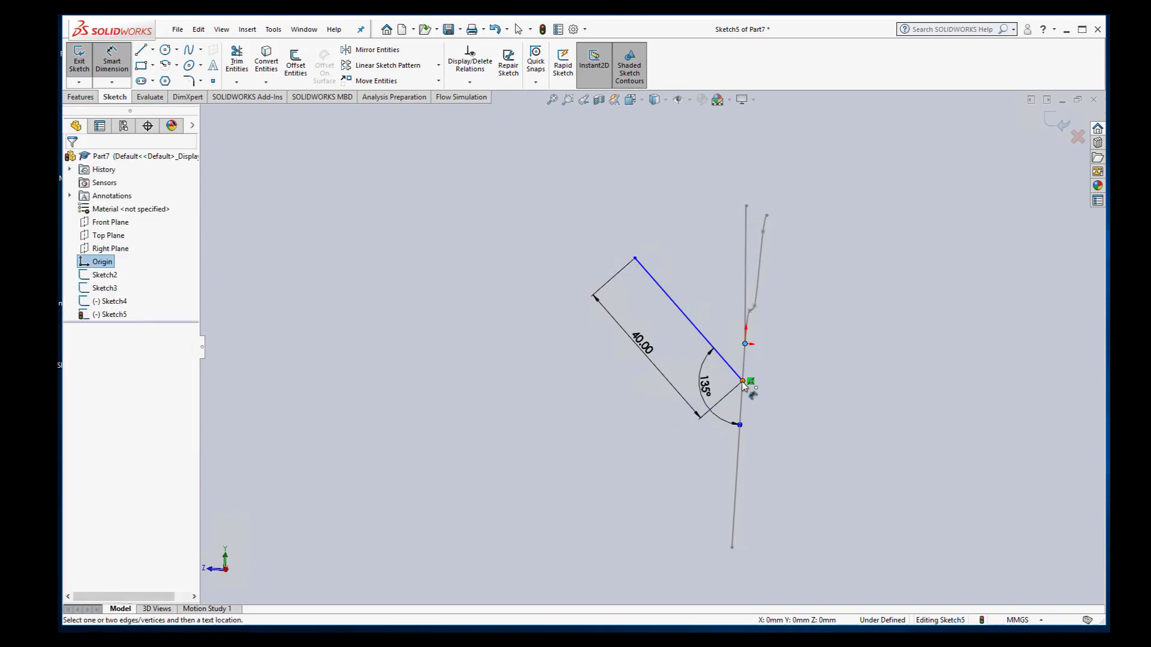
left_click(744, 381)
left_click(785, 372)
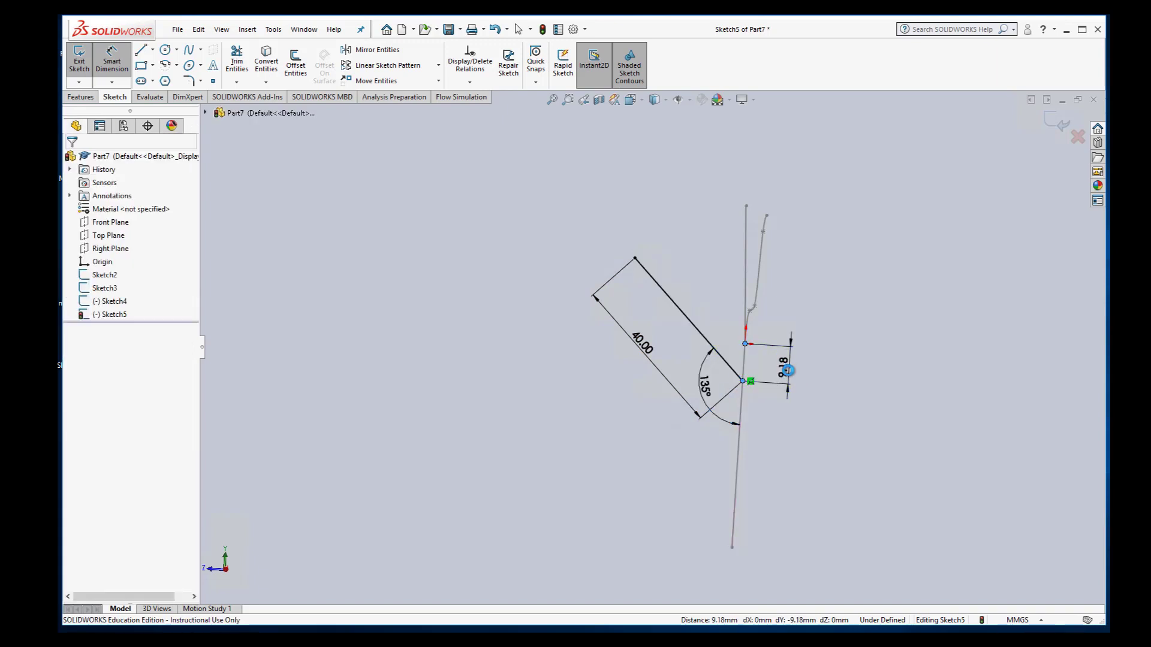
type("10")
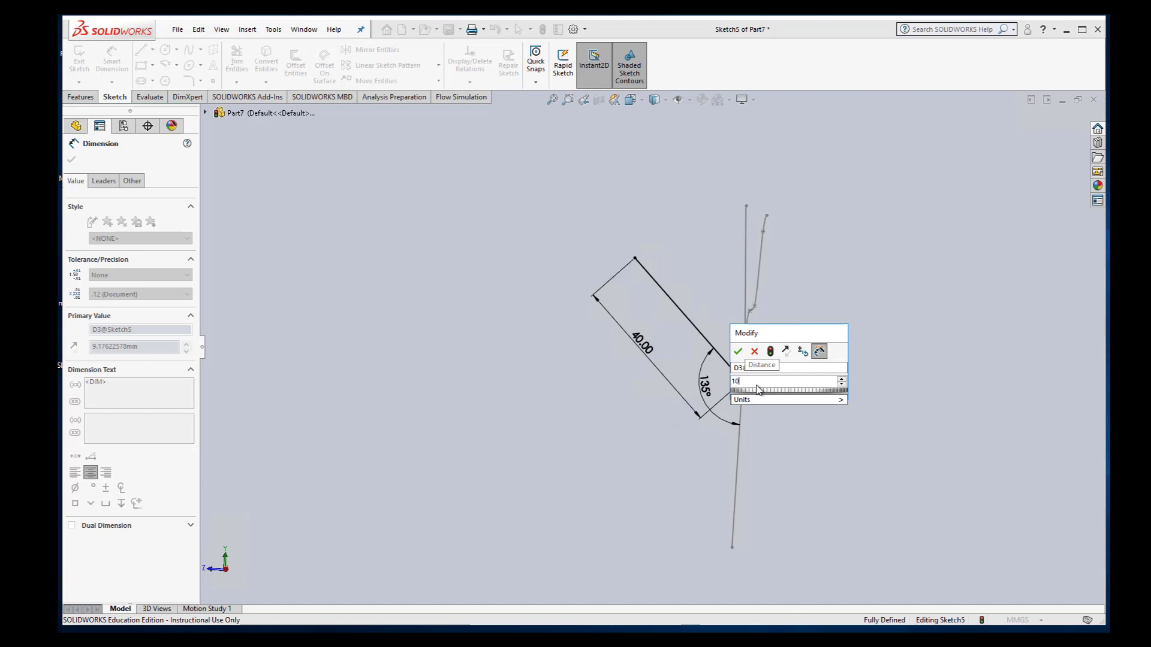
key("Return")
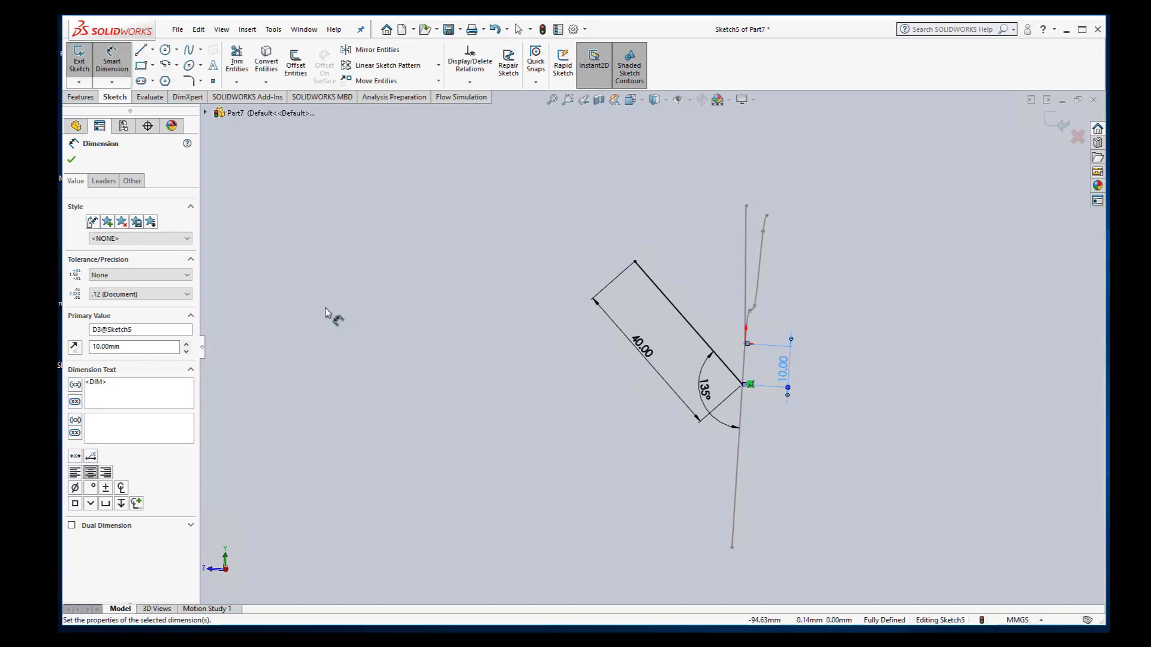
left_click(94, 82)
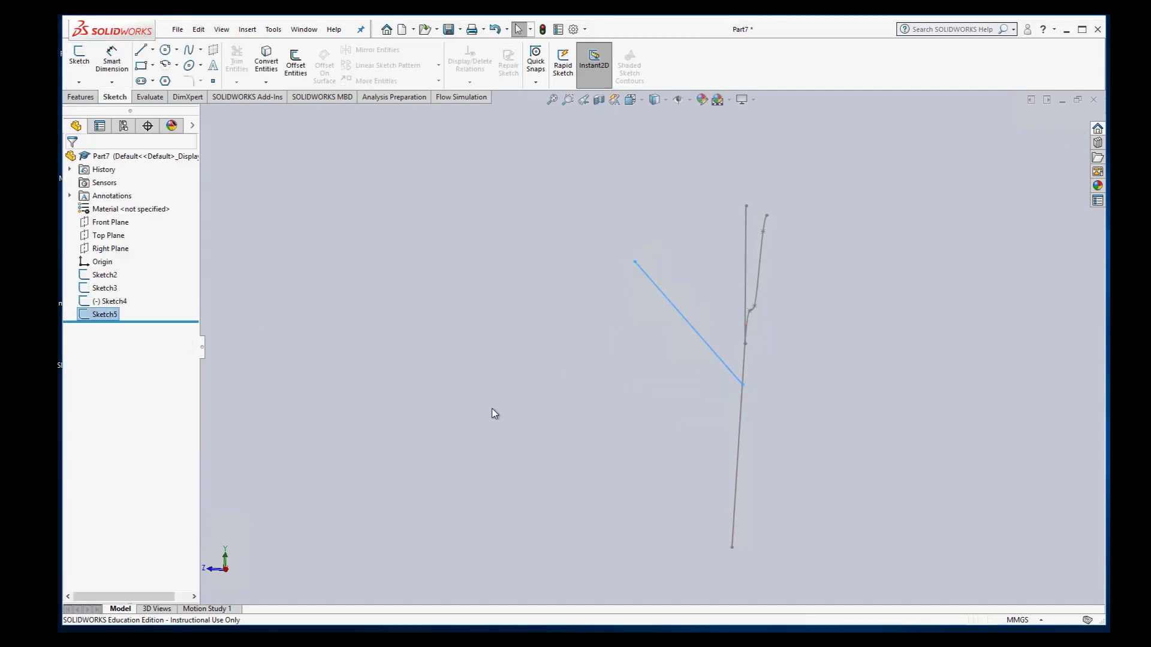
Step: Orbit the model to inspect the branching sketches from several angles, then deselect Sketch5
mouse_move(564, 430)
middle_mouse_down()
mouse_move(727, 383)
mouse_move(763, 334)
middle_mouse_up()
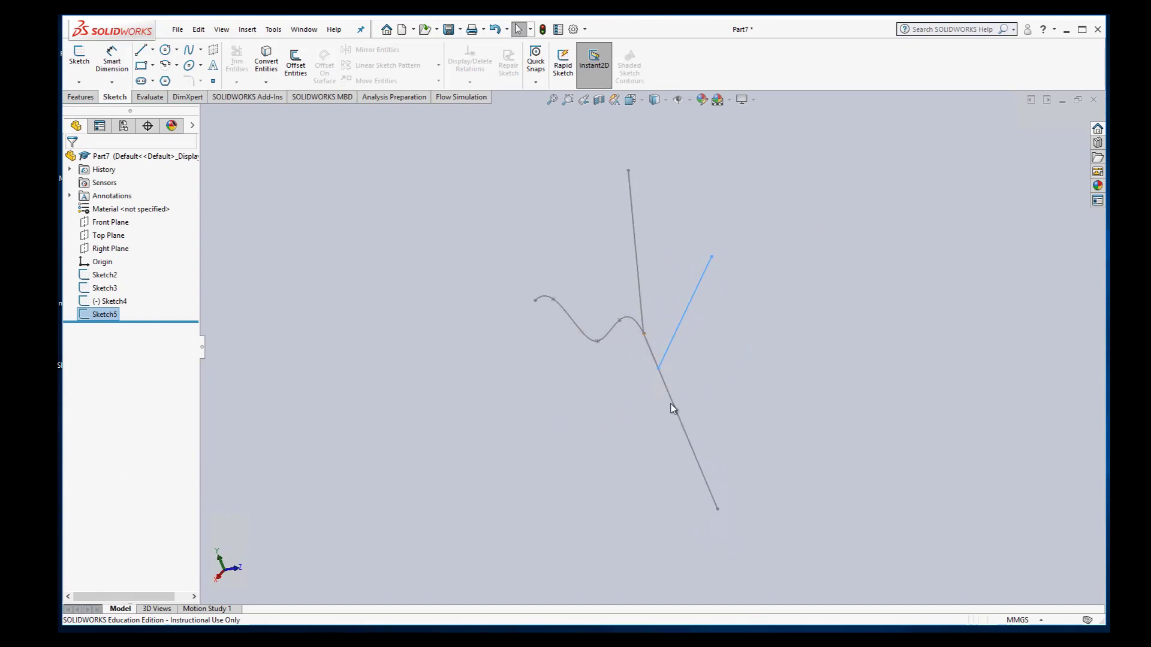
mouse_move(618, 392)
middle_mouse_down()
mouse_move(524, 460)
mouse_move(473, 437)
mouse_move(457, 408)
mouse_move(493, 432)
mouse_move(545, 442)
mouse_move(645, 419)
mouse_move(624, 419)
middle_mouse_up()
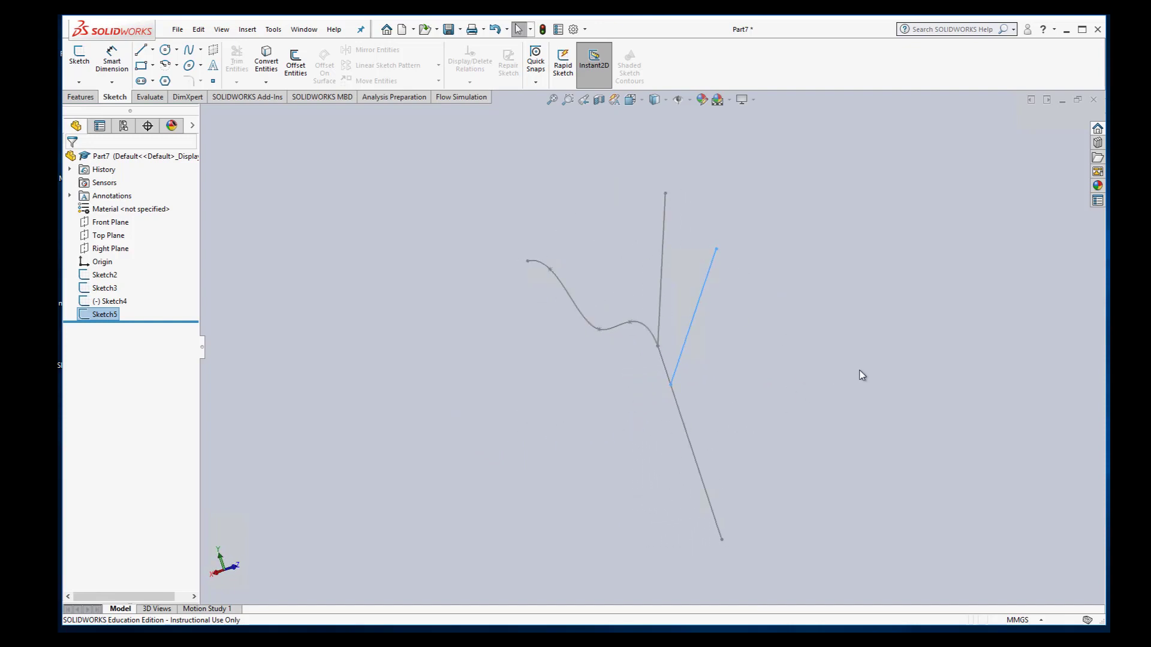
mouse_move(862, 376)
middle_mouse_down()
mouse_move(812, 398)
mouse_move(722, 411)
mouse_move(575, 408)
mouse_move(574, 420)
middle_mouse_up()
left_click(313, 360)
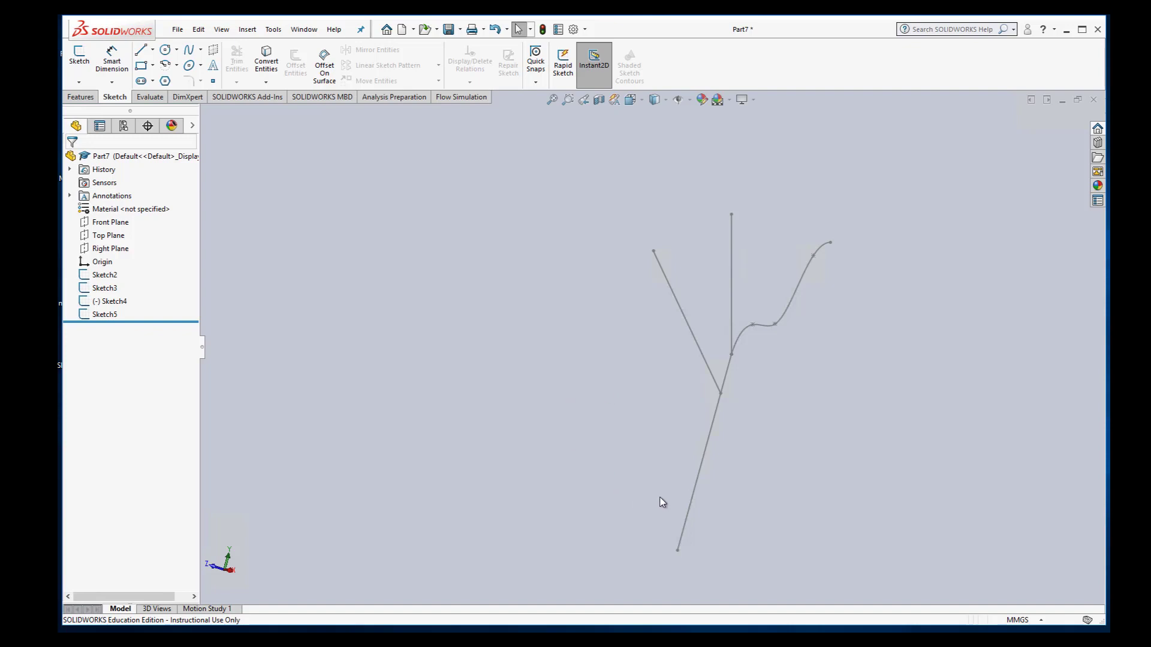
Step: Insert Plane1 at the trunk's bottom endpoint, perpendicular to the 50 mm vertical line
left_click(247, 29)
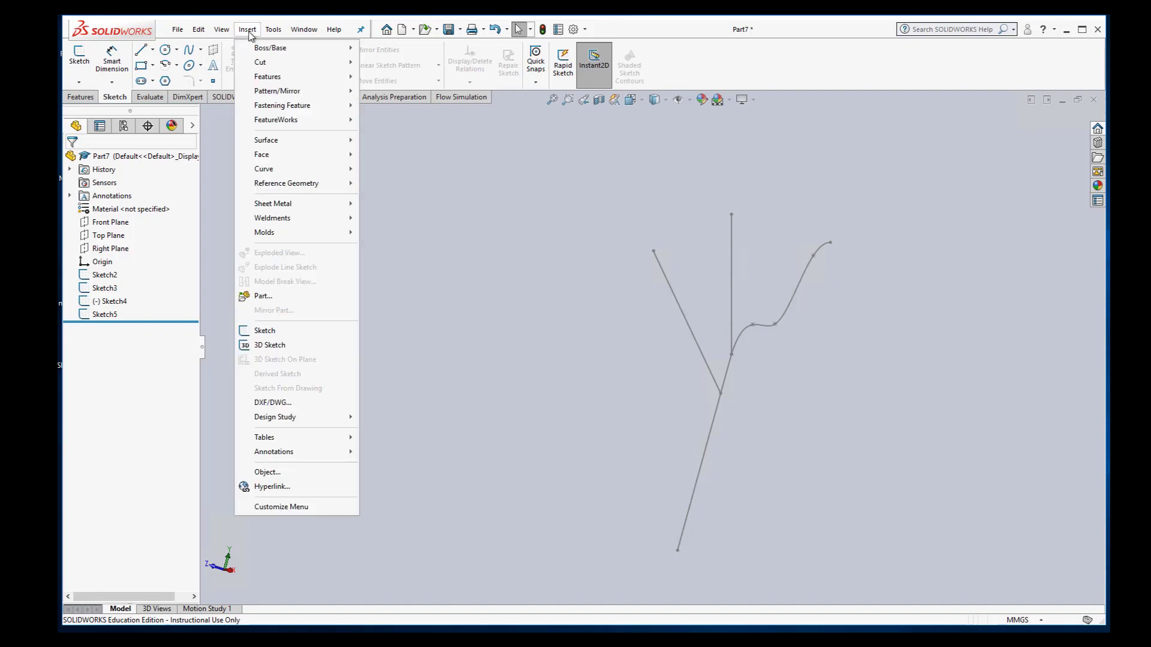
mouse_move(282, 185)
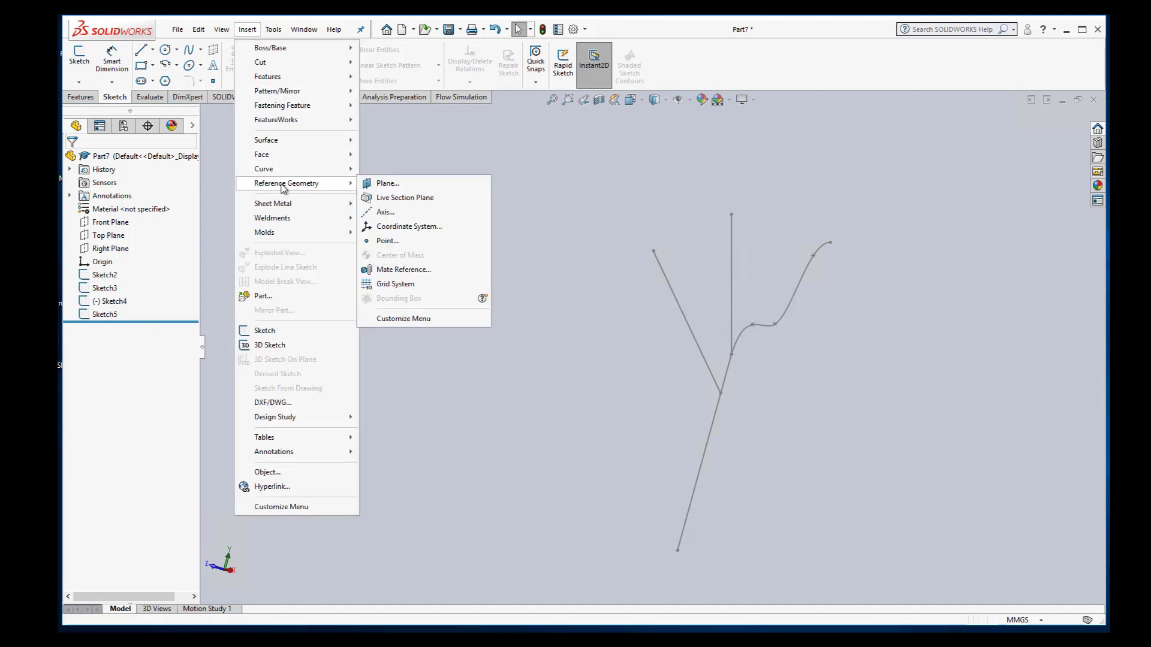
left_click(405, 190)
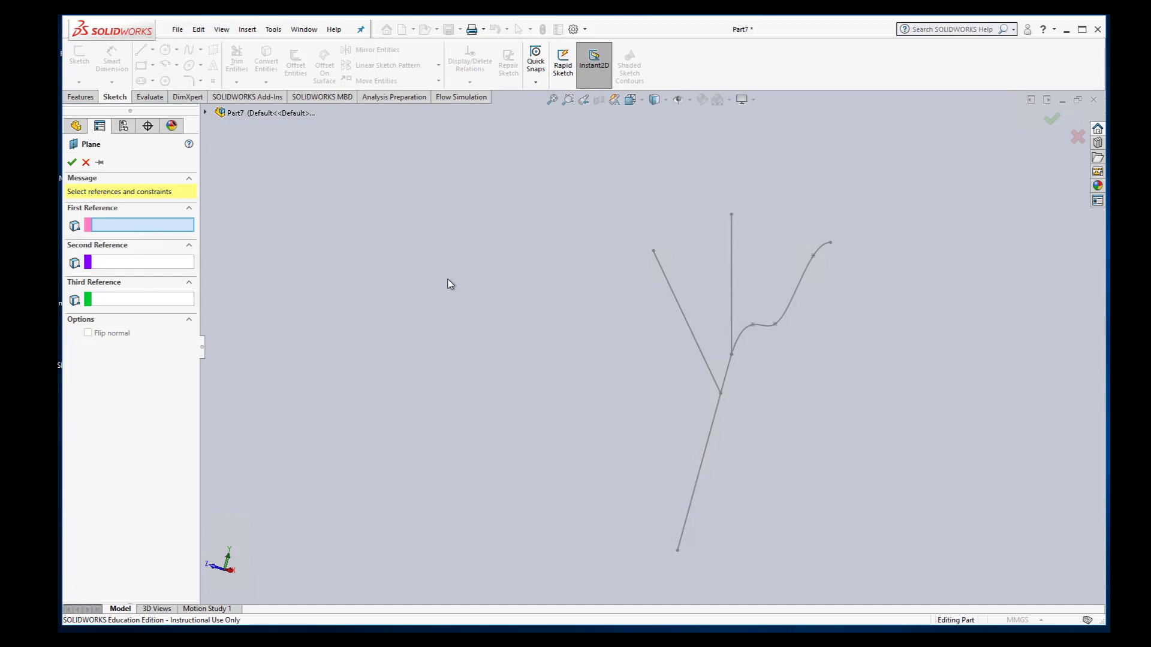
left_click(683, 553)
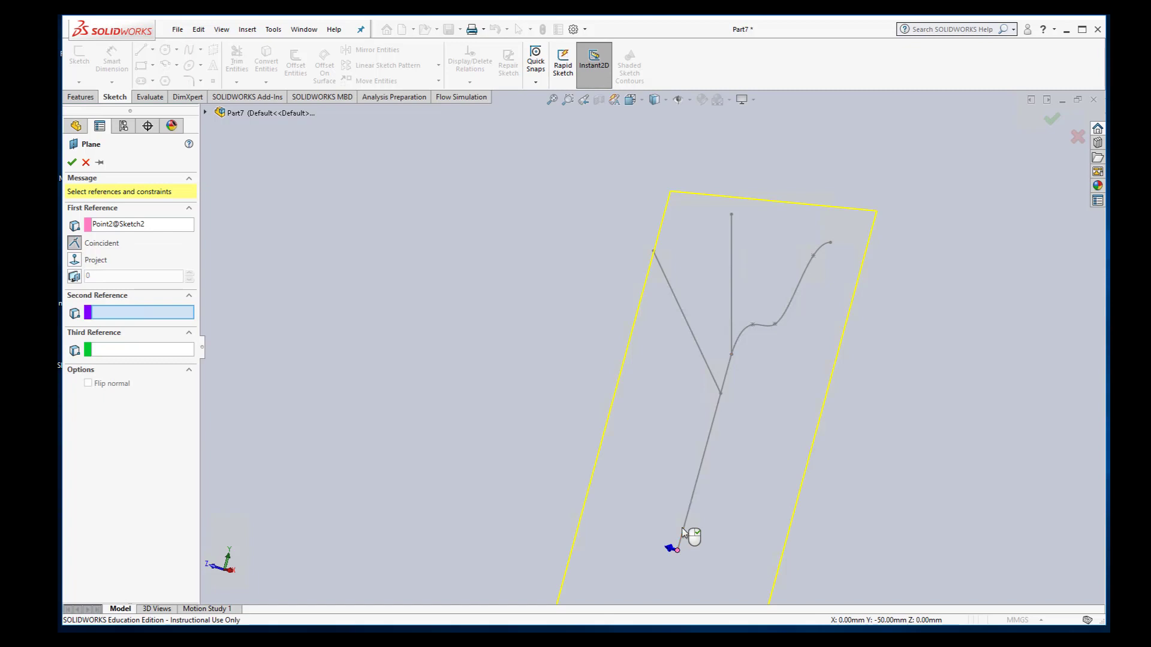
left_click(682, 533)
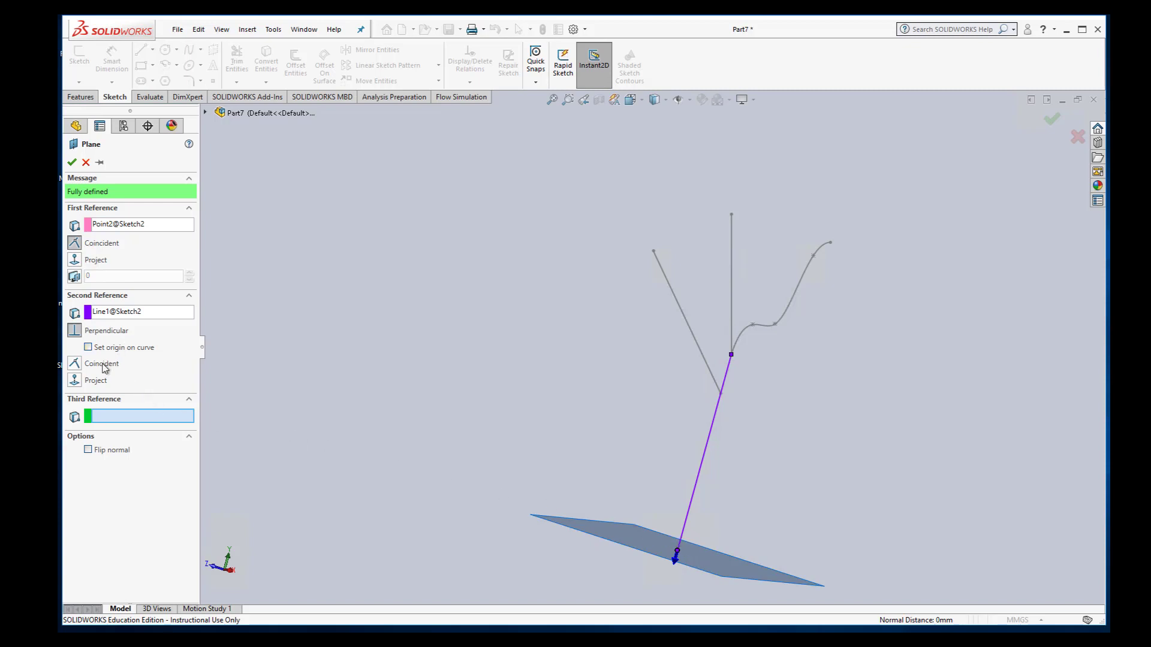
left_click(72, 163)
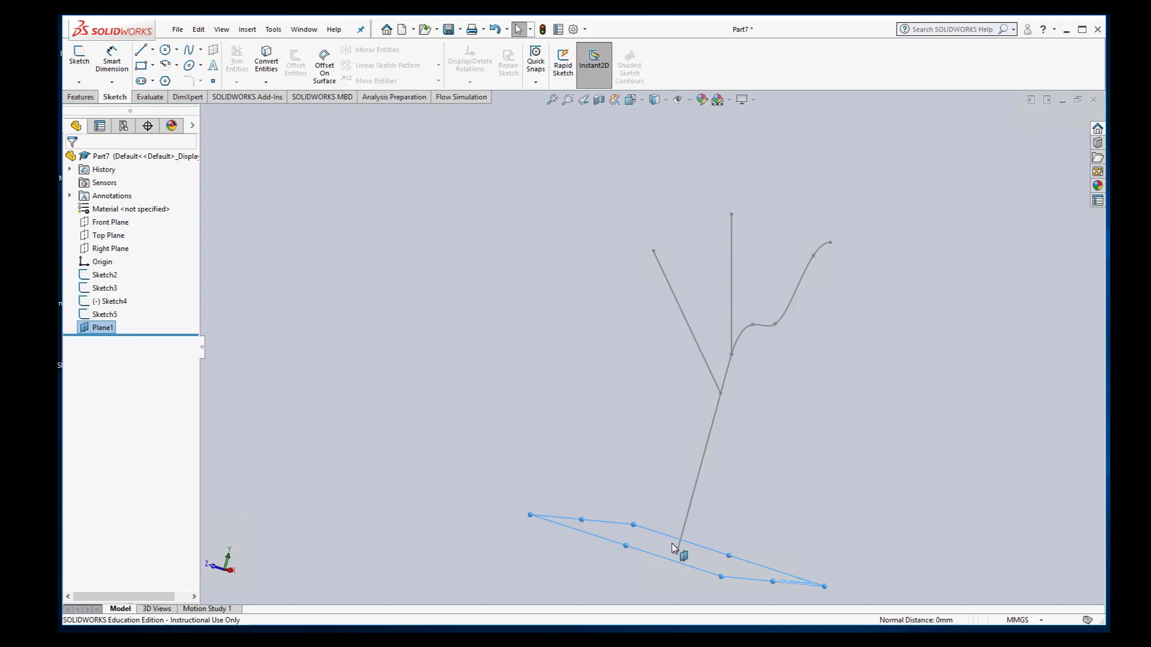
left_click(554, 411)
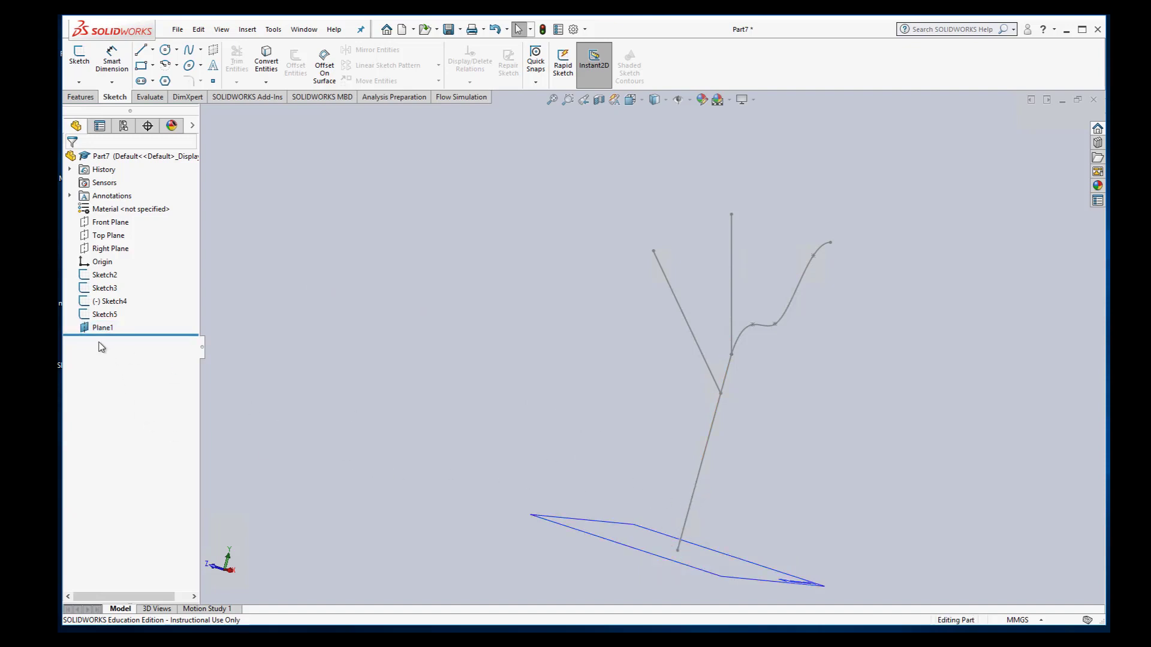
Step: Insert Plane2 at Sketch5's upper branch endpoint, perpendicular to Line1@Sketch5
left_click(247, 28)
mouse_move(268, 188)
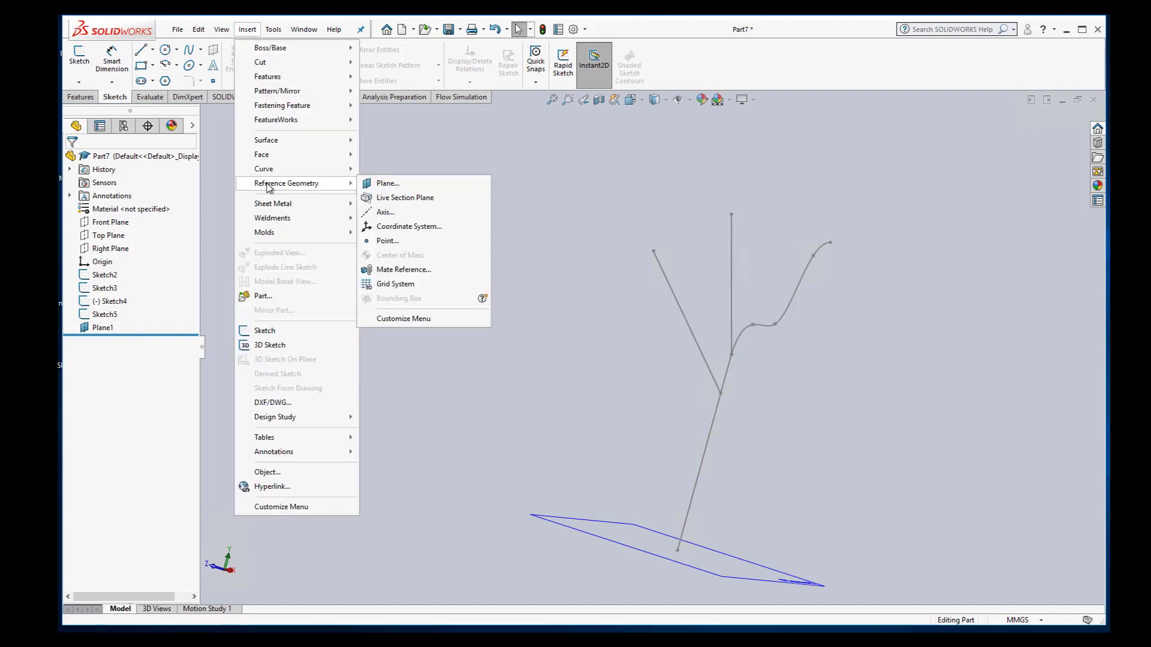
left_click(387, 182)
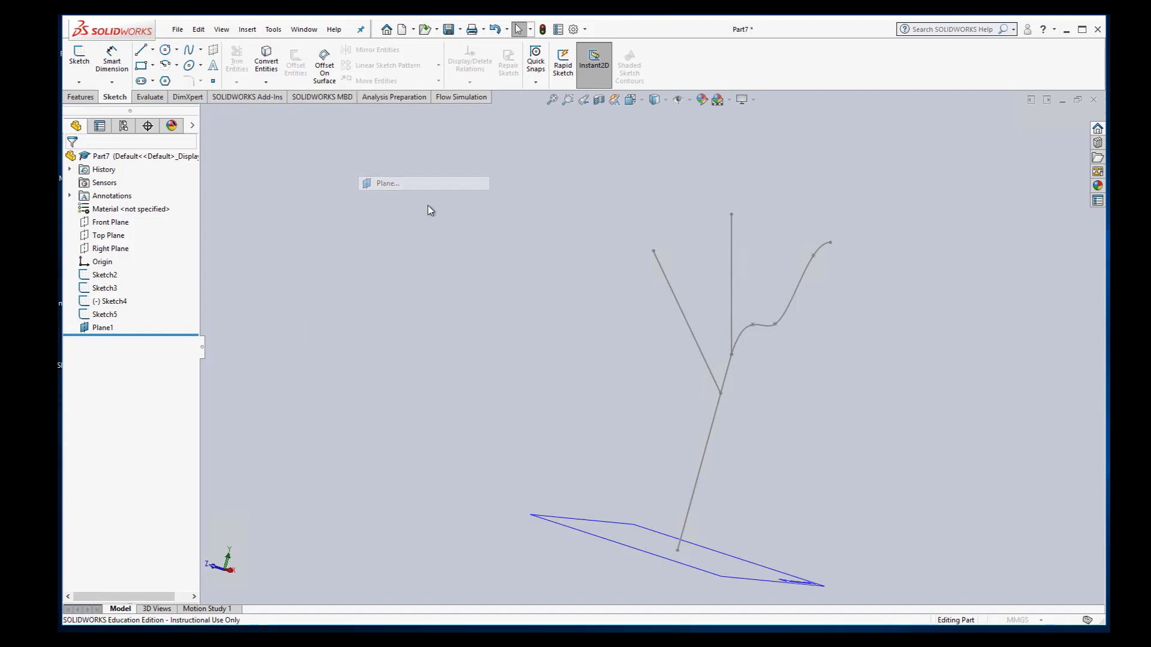
left_click(654, 253)
left_click(669, 281)
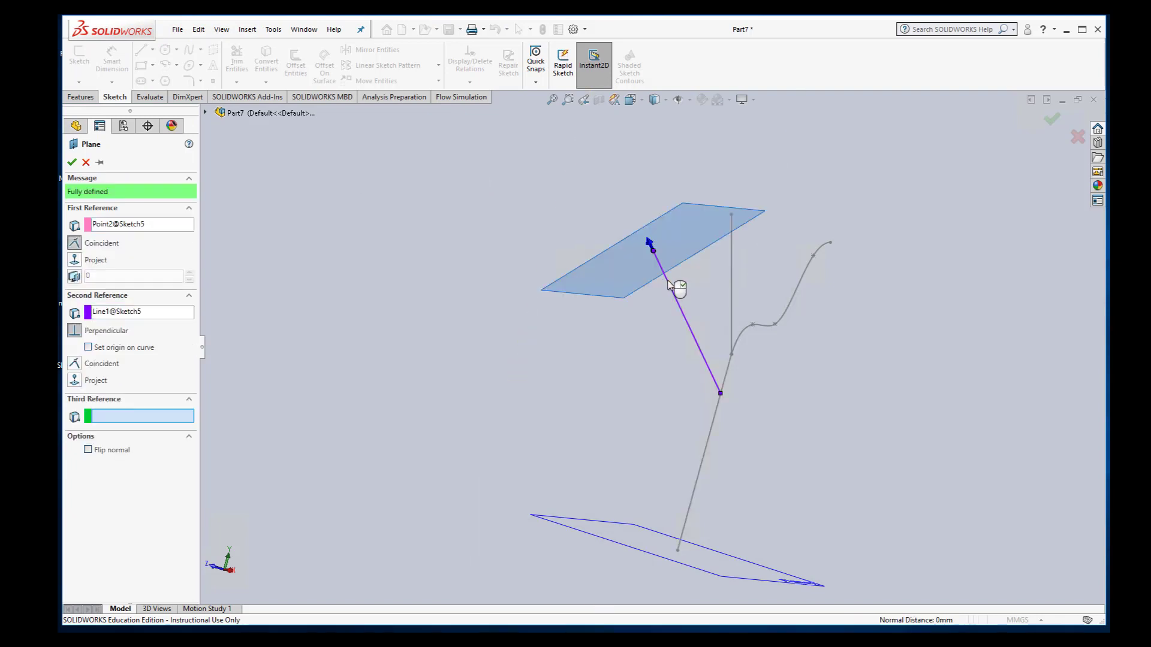
left_click(71, 162)
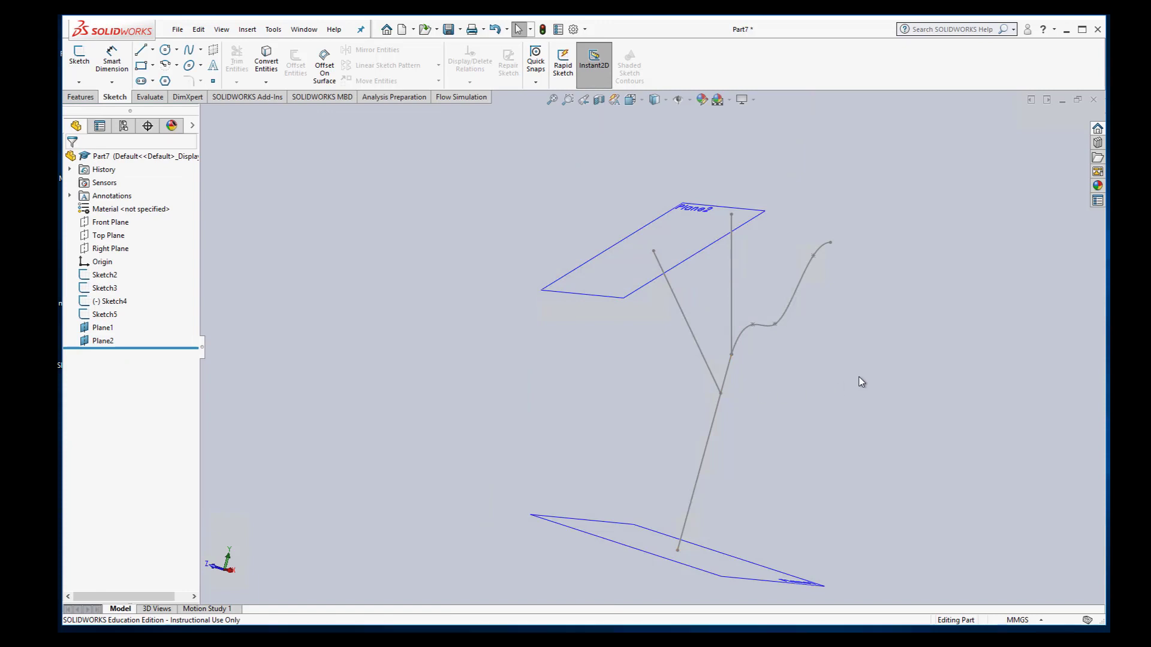
Step: Create Plane3 at Point2 of Sketch3, perpendicular to the 40 mm right-hand branch line
mouse_move(862, 382)
middle_mouse_down()
mouse_move(794, 416)
mouse_move(748, 378)
middle_mouse_up()
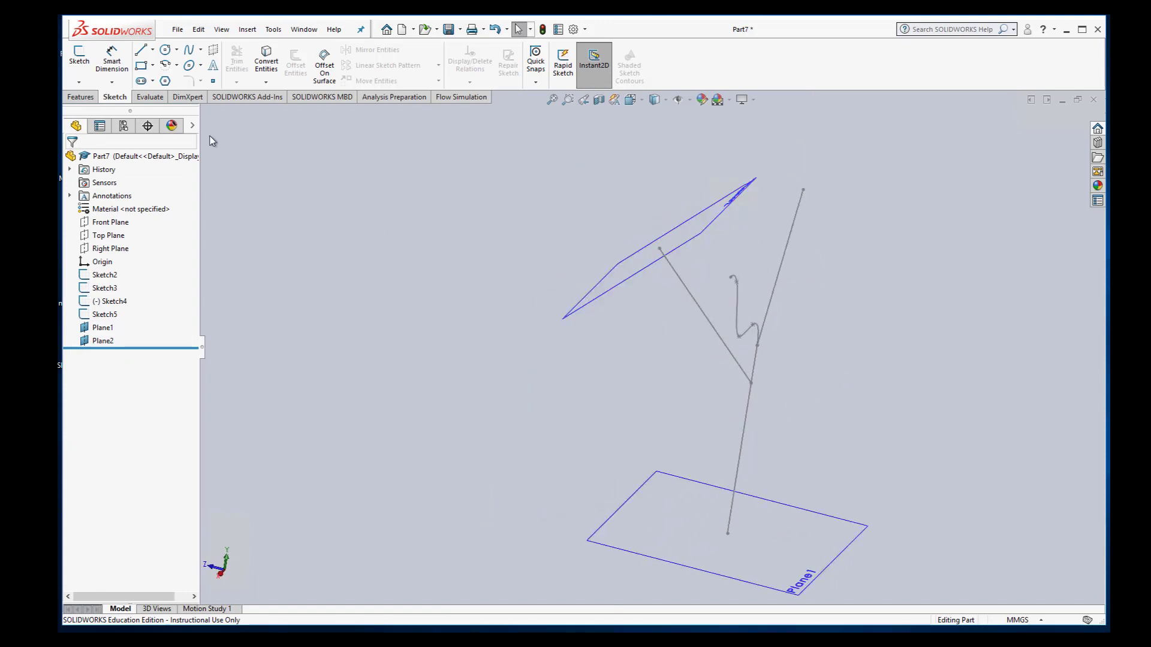
left_click(247, 30)
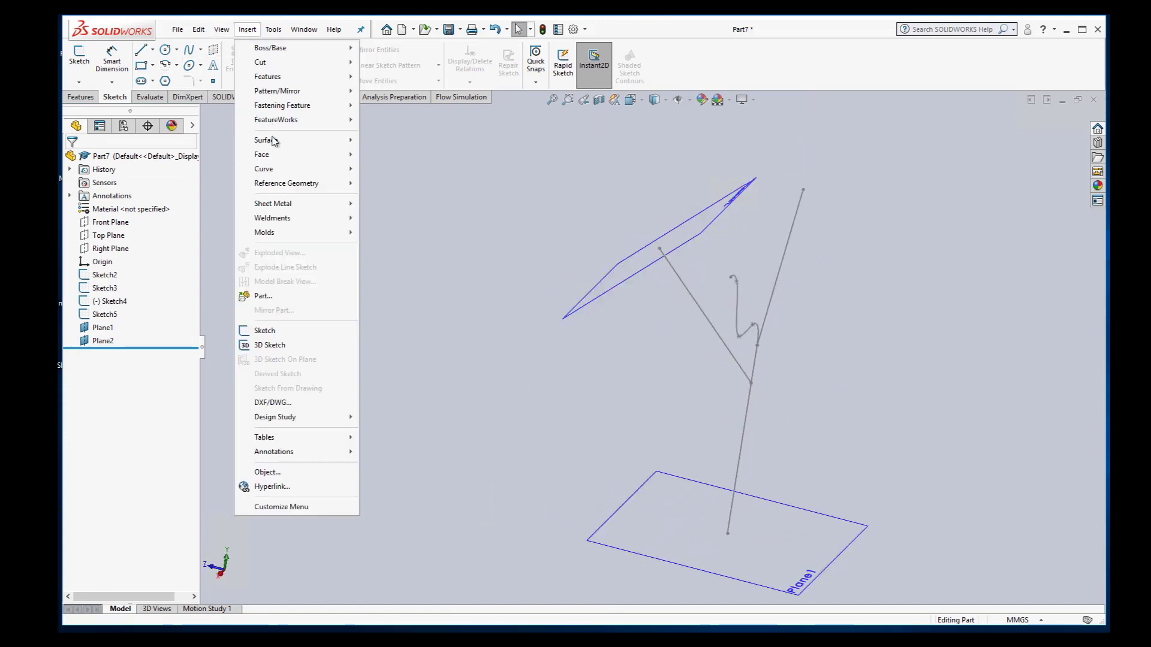
mouse_move(288, 183)
left_click(378, 184)
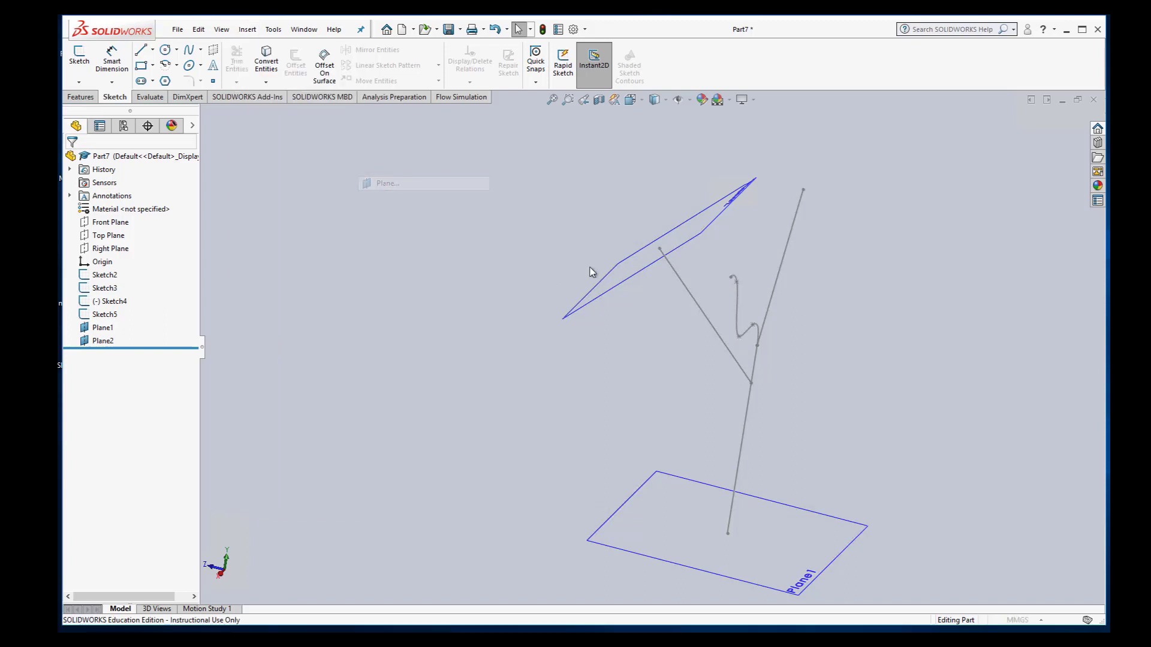
left_click(803, 191)
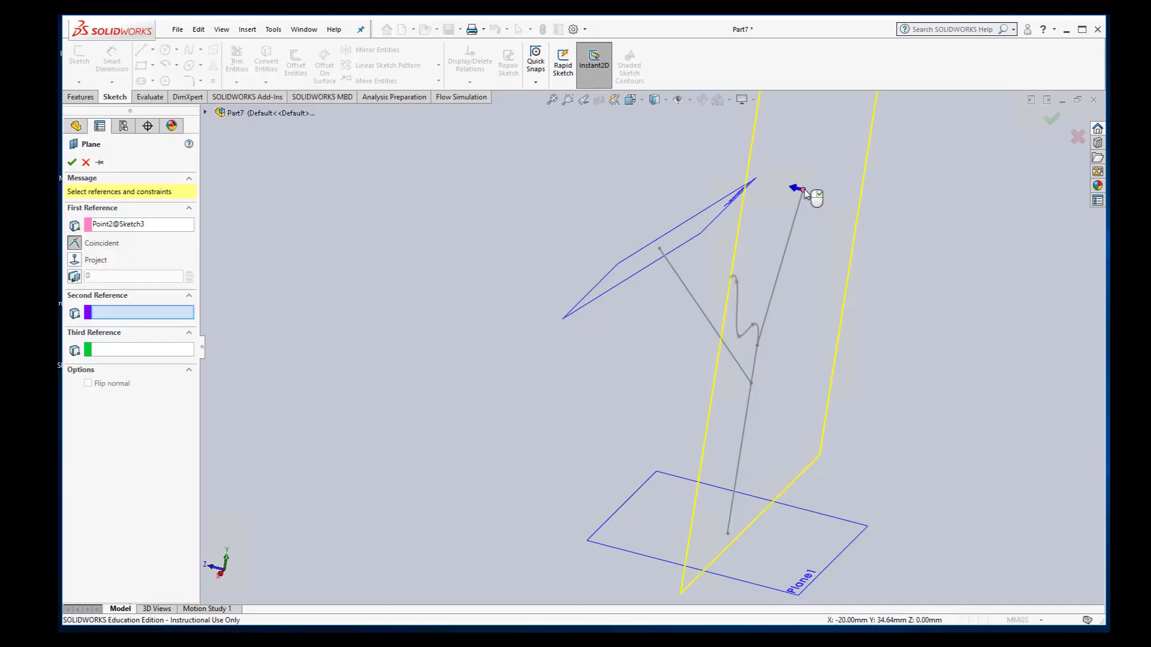
left_click(795, 220)
left_click(71, 162)
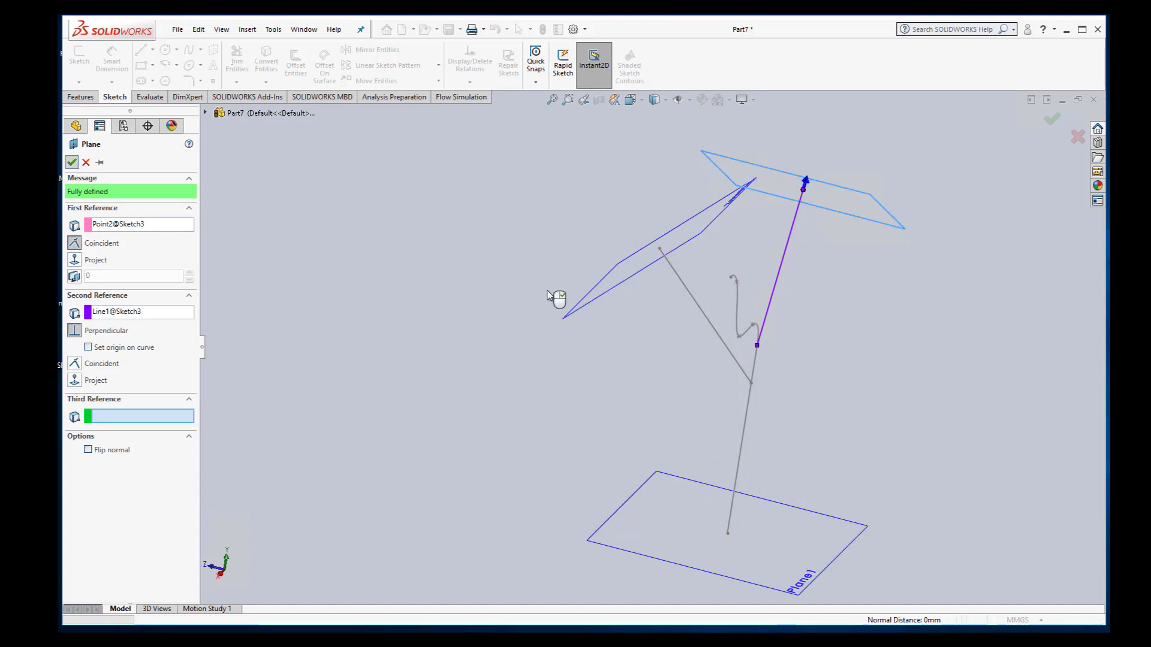
mouse_move(964, 317)
middle_mouse_down()
mouse_move(922, 290)
mouse_move(929, 316)
middle_mouse_up()
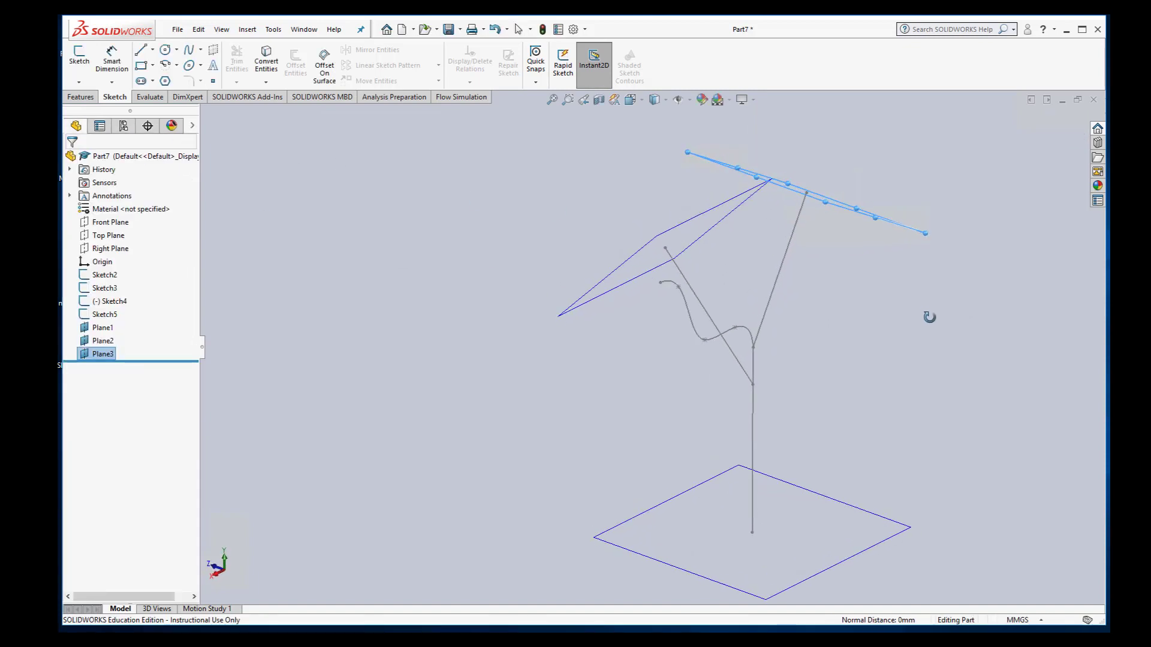
left_click(247, 30)
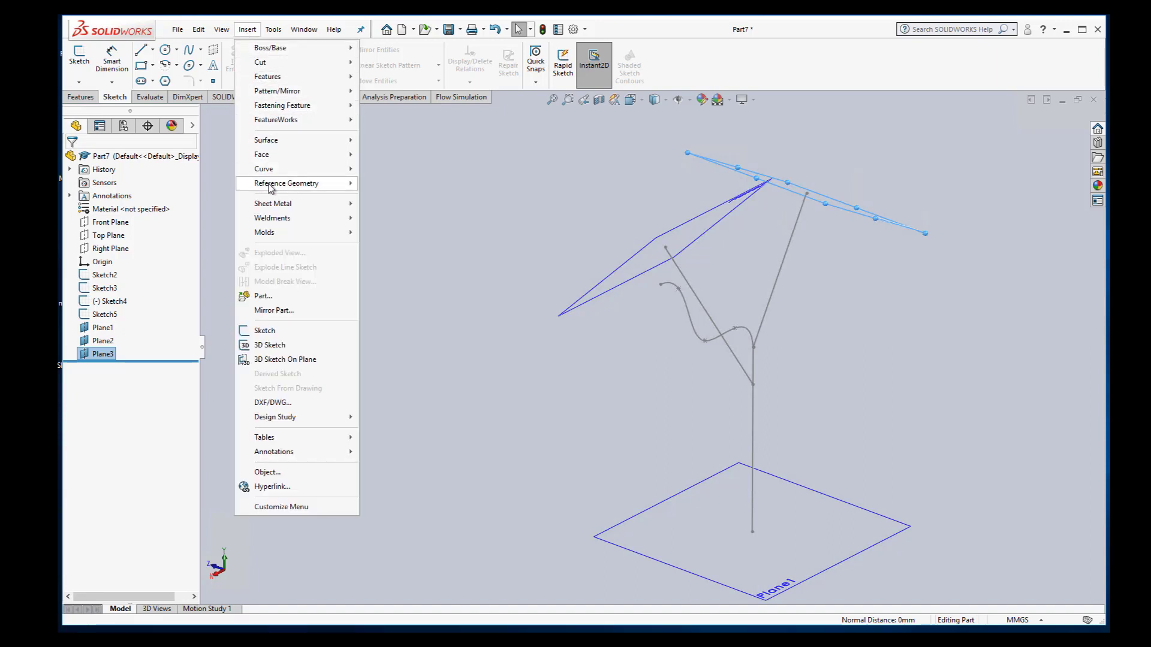
mouse_move(271, 185)
left_click(387, 184)
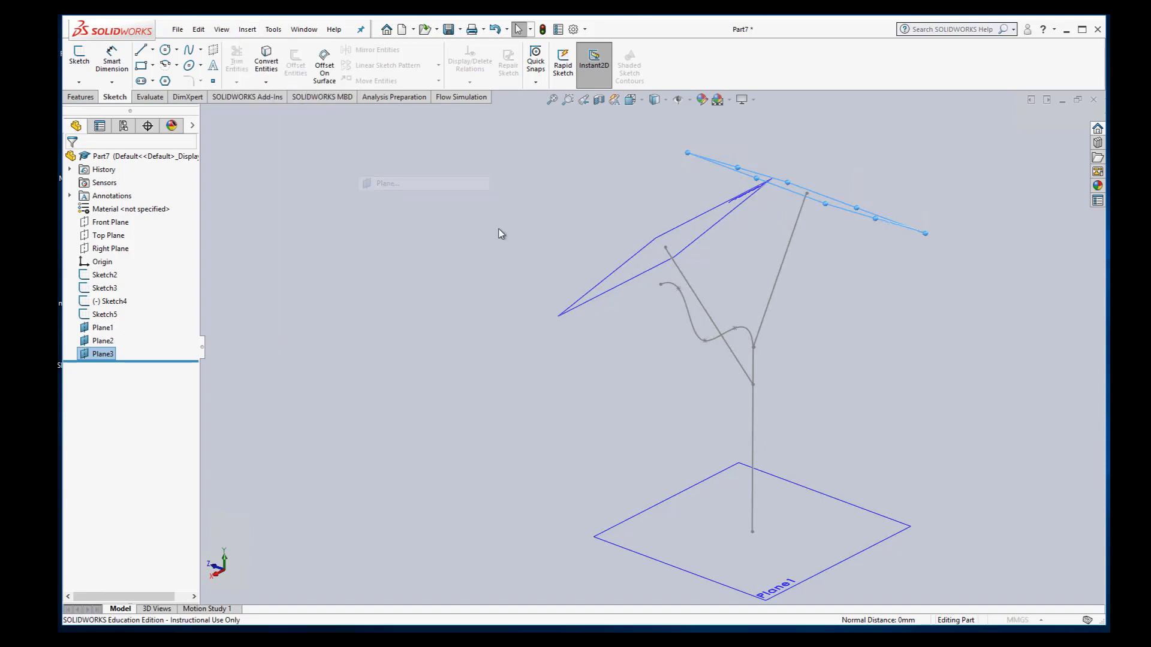
left_click(660, 286)
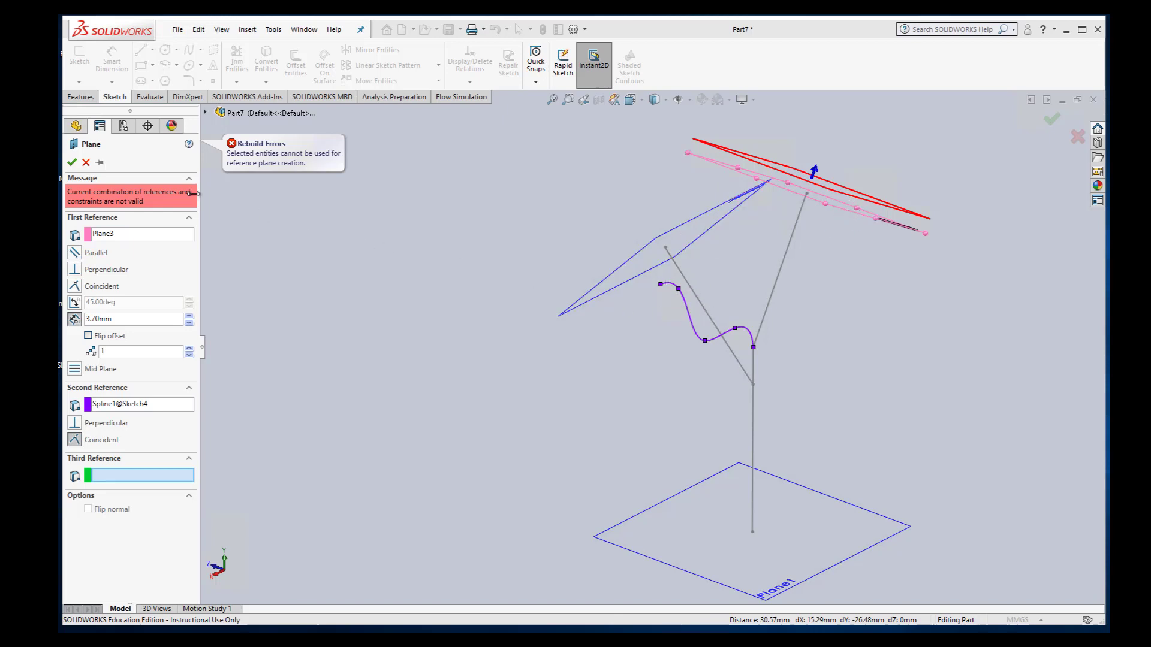
left_click(86, 162)
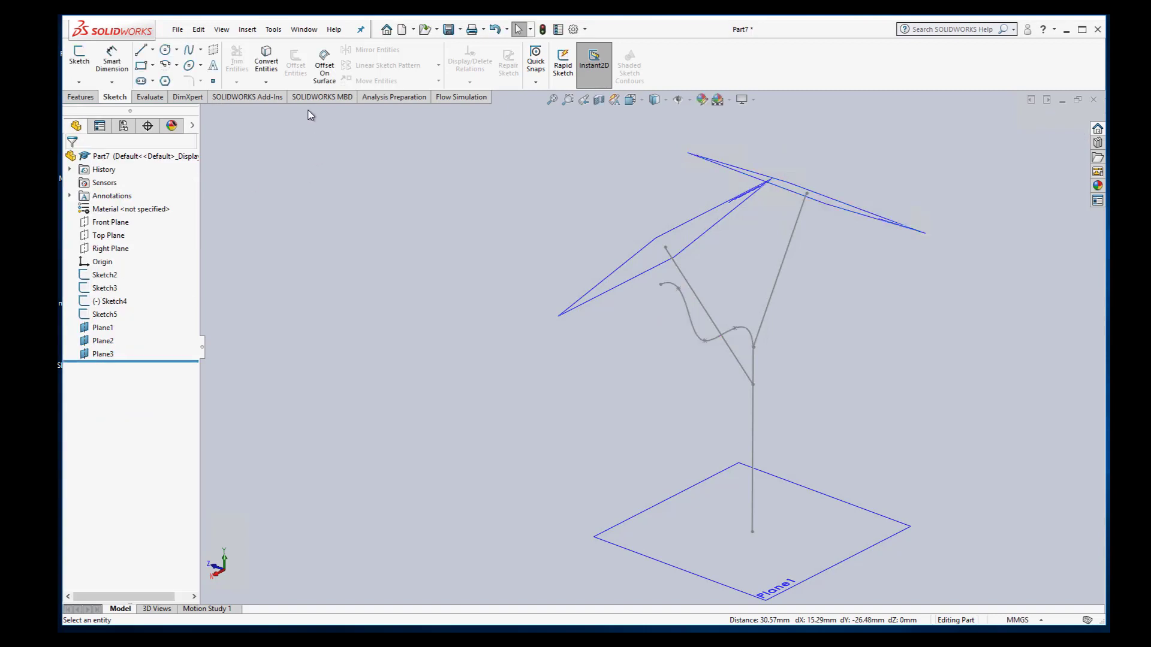
Step: Discard the unfinished plane and create Plane4 perpendicular to the wavy spline at its endpoint Point5
left_click(247, 30)
left_click(247, 31)
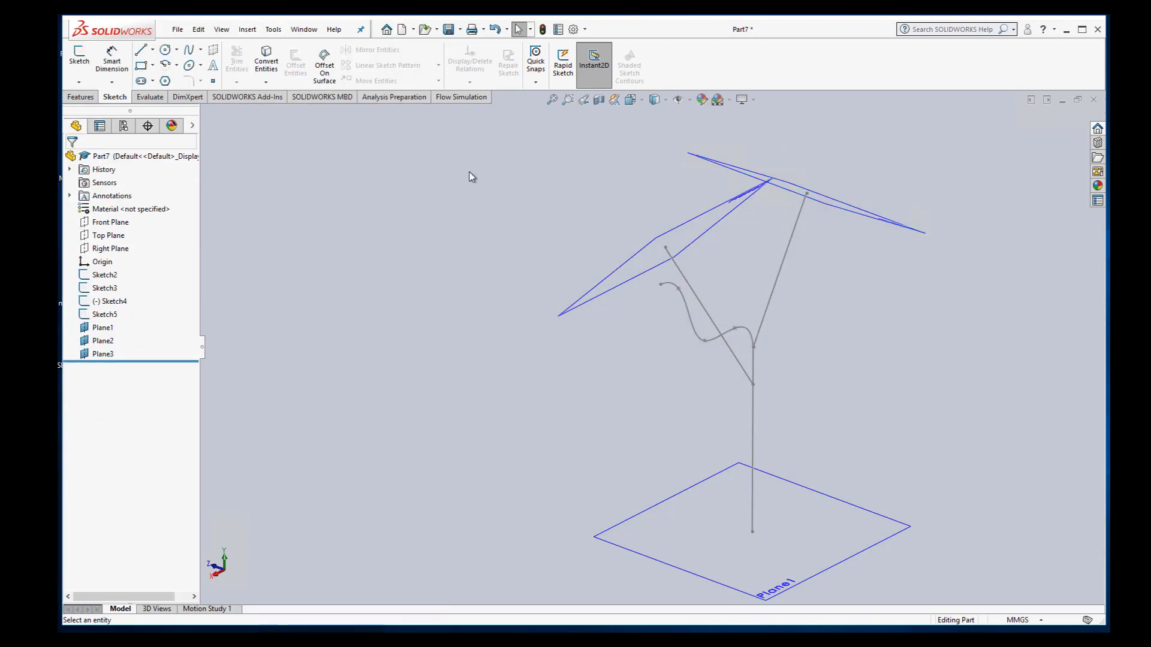
left_click(244, 33)
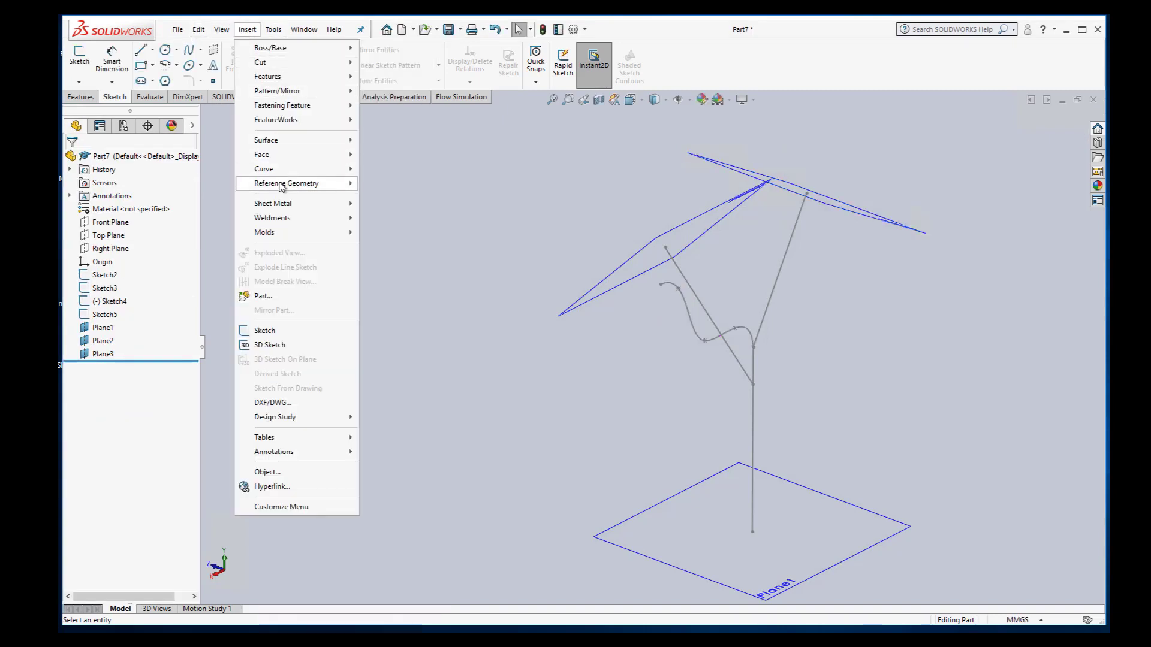
mouse_move(281, 183)
left_click(393, 185)
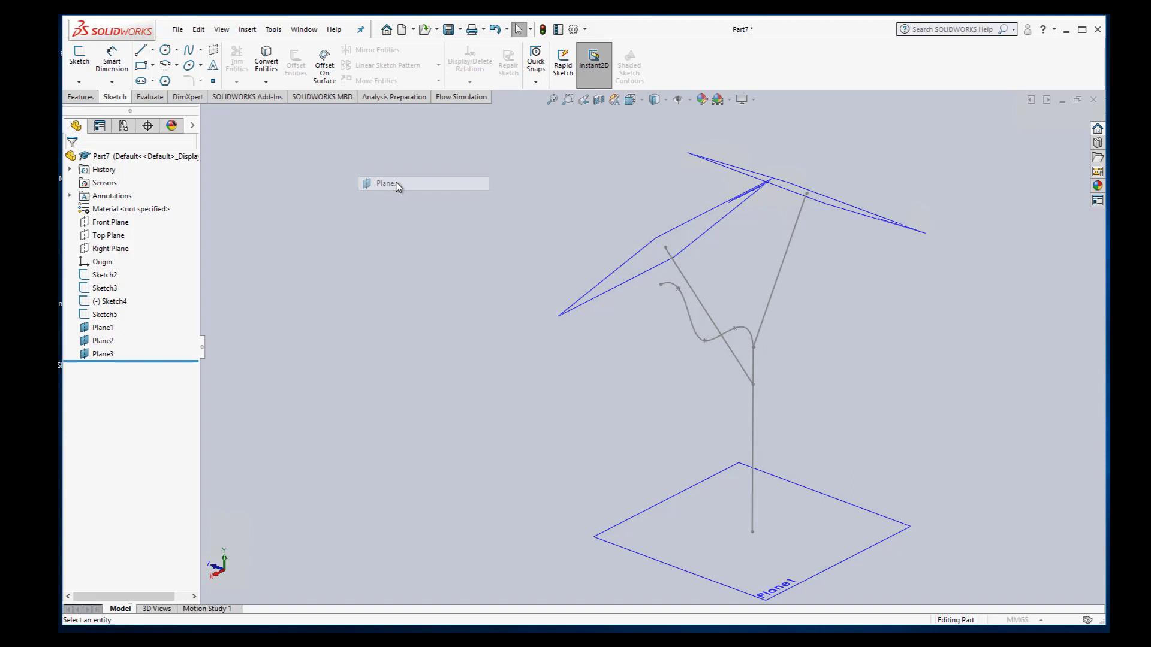
left_click(691, 318)
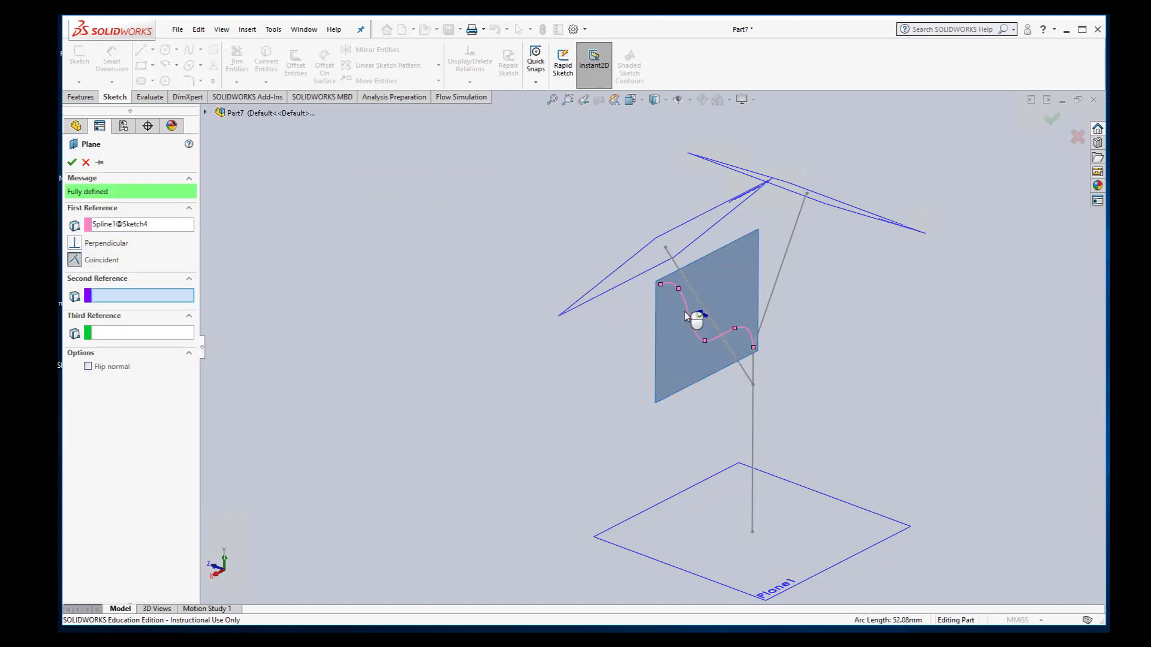
left_click(661, 283)
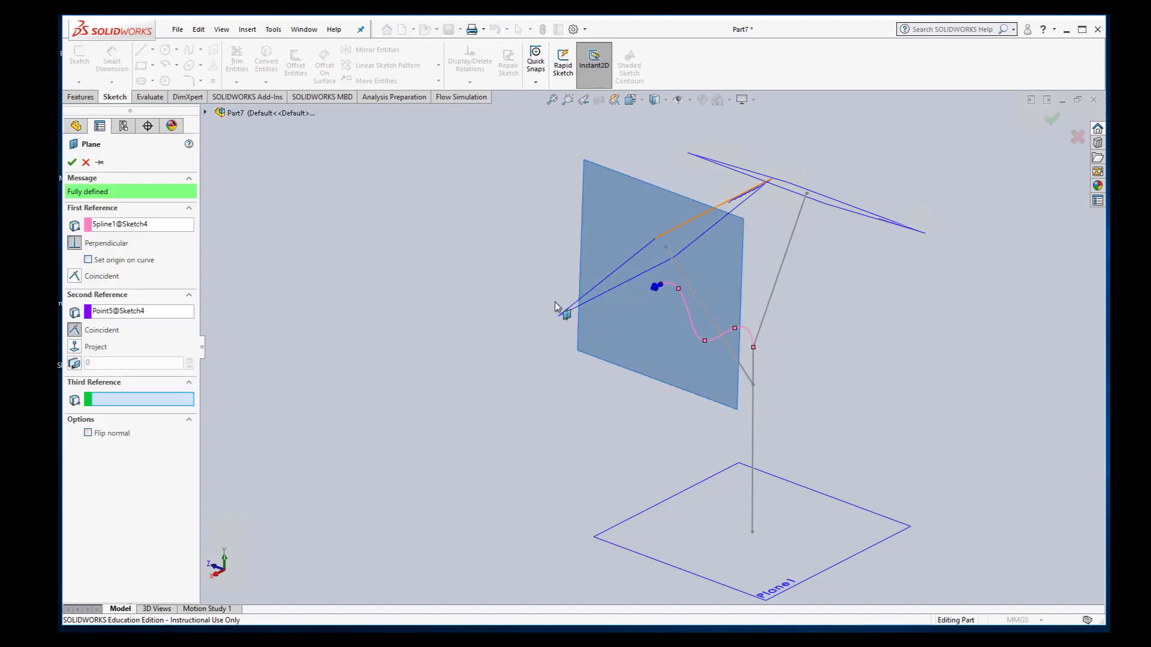
left_click(71, 163)
middle_click_drag(812, 372, 665, 340)
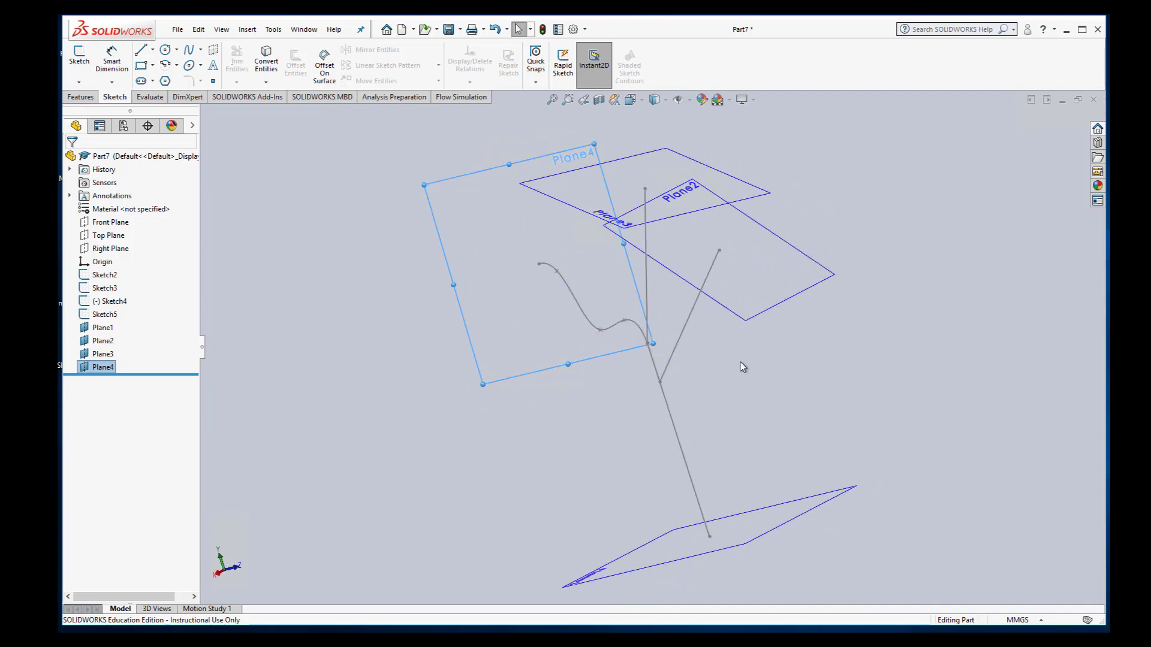
Step: Start a reference plane offset from Plane4, then cancel it
middle_click_drag(742, 366, 771, 360)
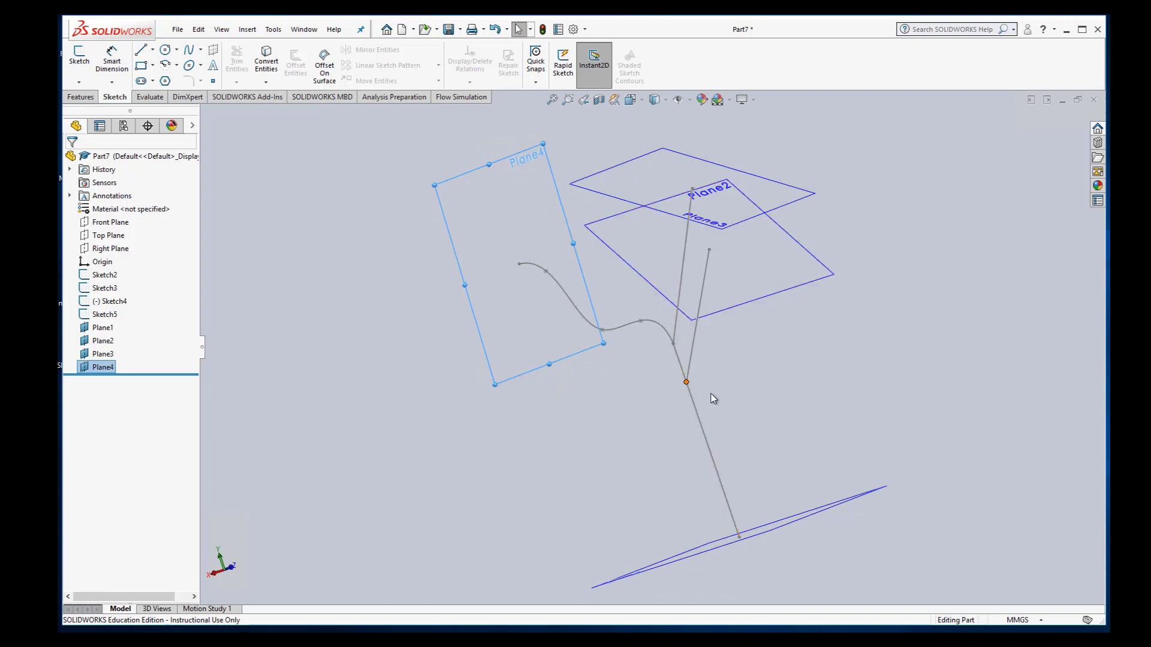
middle_click_drag(743, 398, 624, 385)
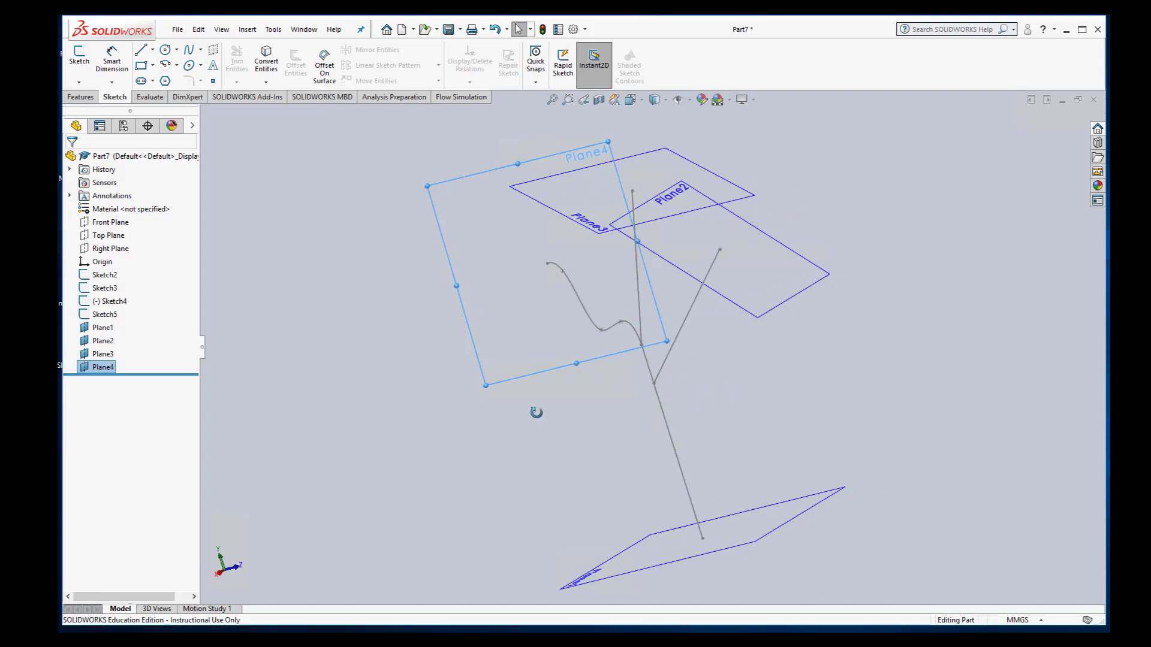
middle_click_drag(536, 413, 498, 324)
left_click(254, 31)
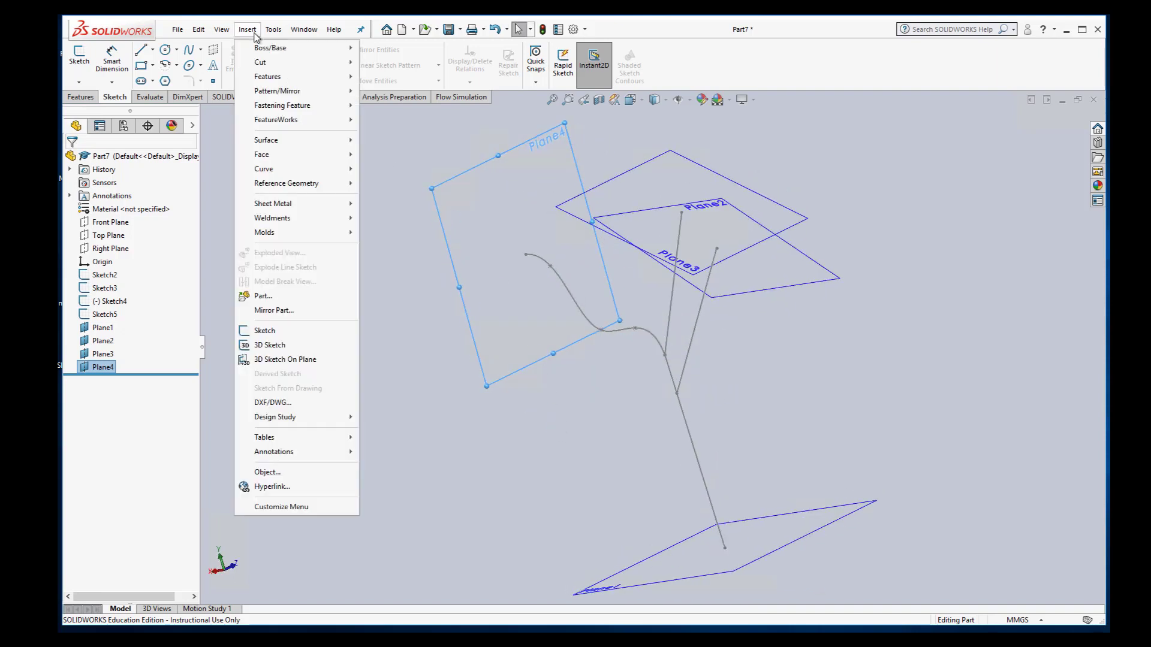
left_click(396, 183)
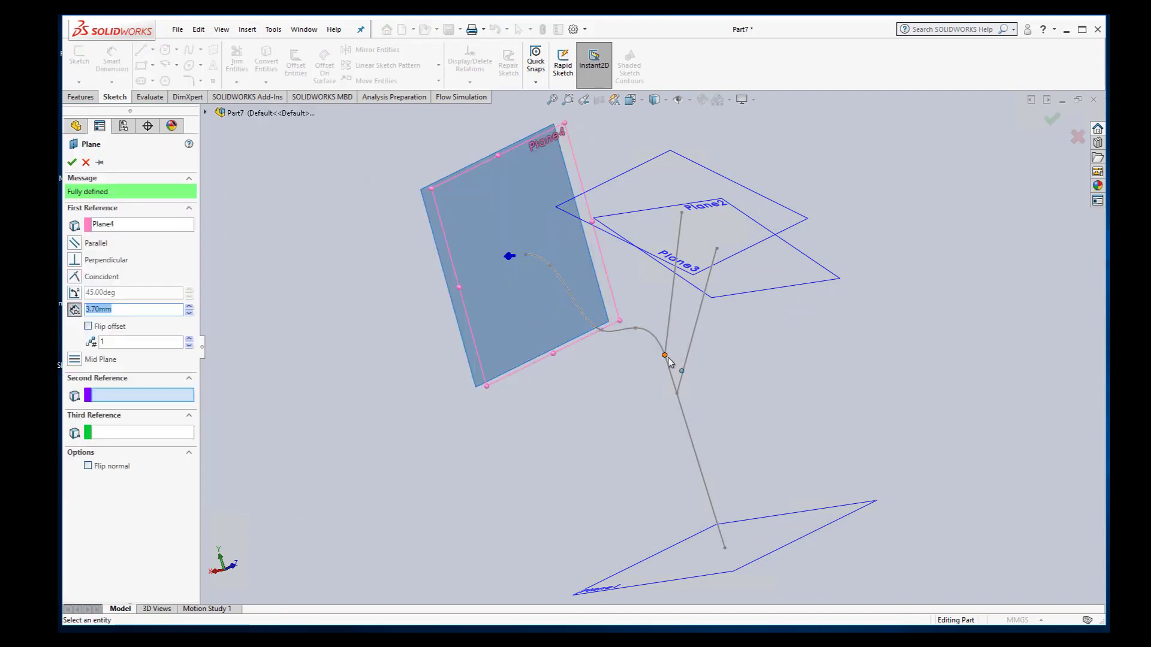
left_click(86, 163)
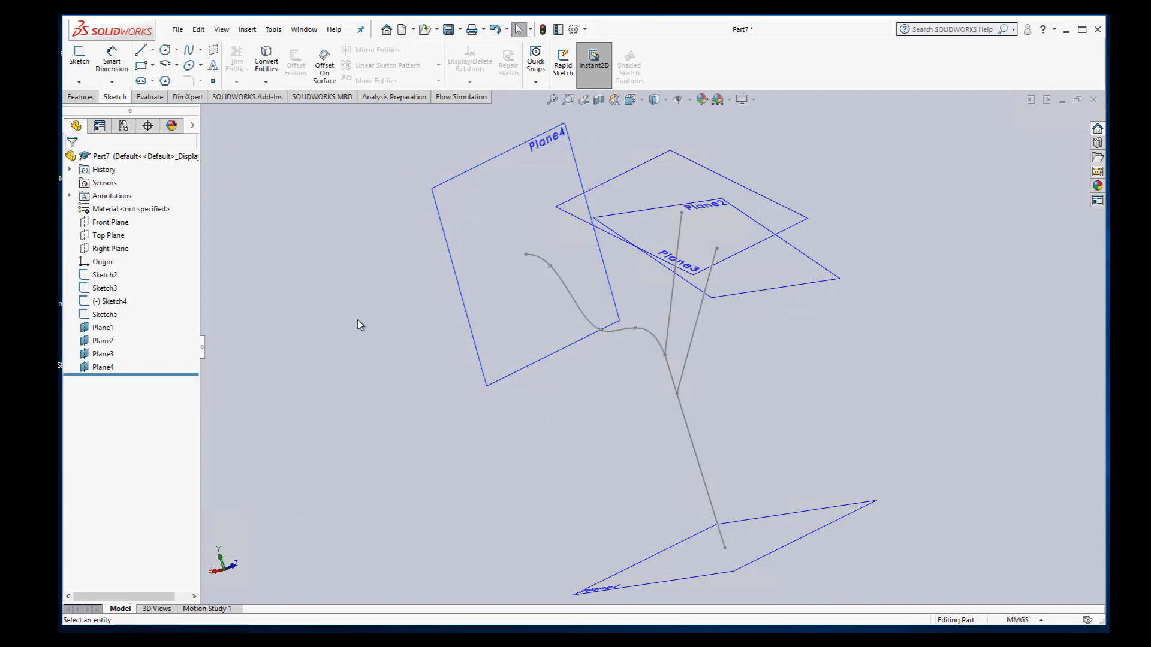
Step: Create Plane5 perpendicular to Sketch2's vertical trunk line at its junction point Point1
left_click(247, 29)
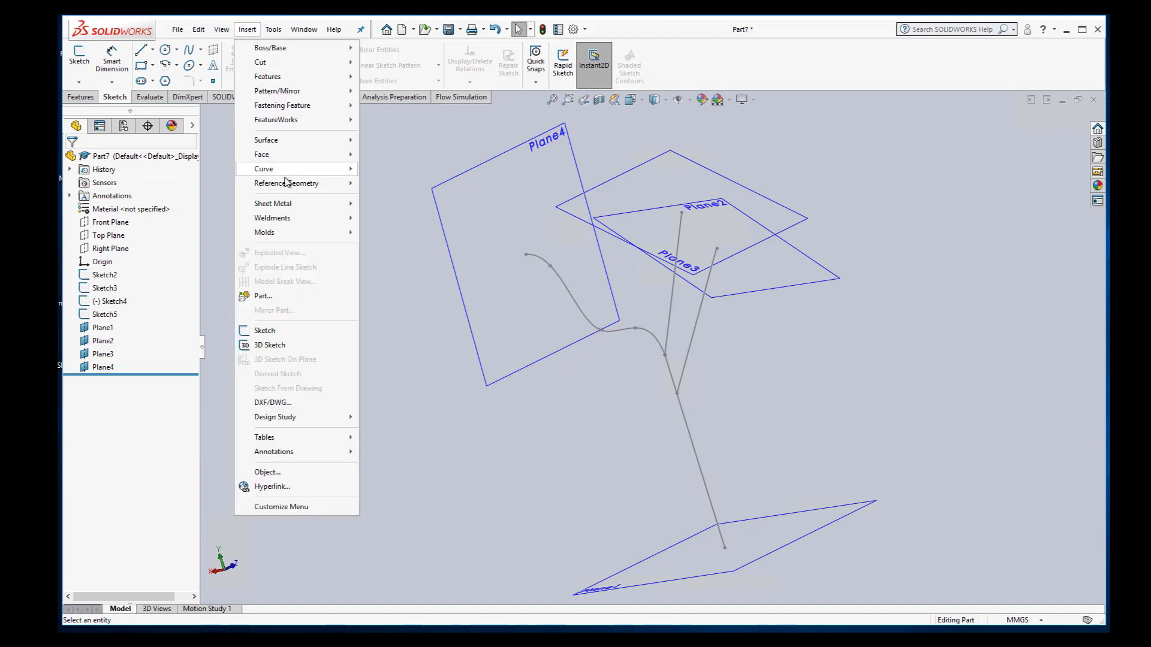
mouse_move(296, 193)
left_click(385, 185)
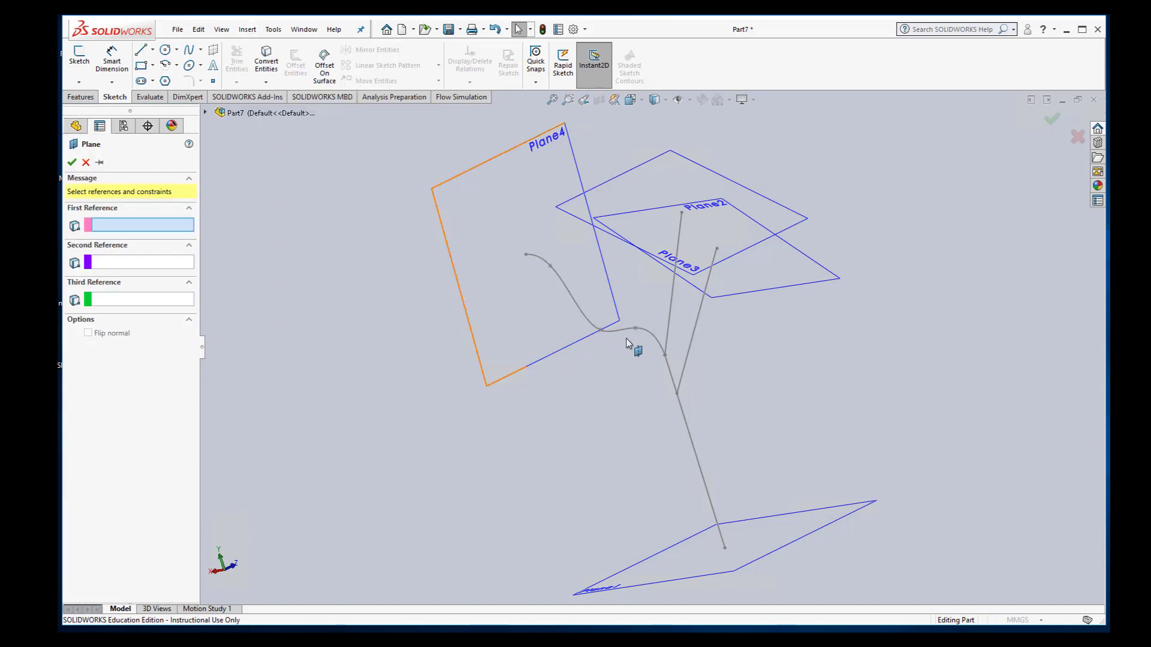
left_click(672, 370)
left_click(666, 356)
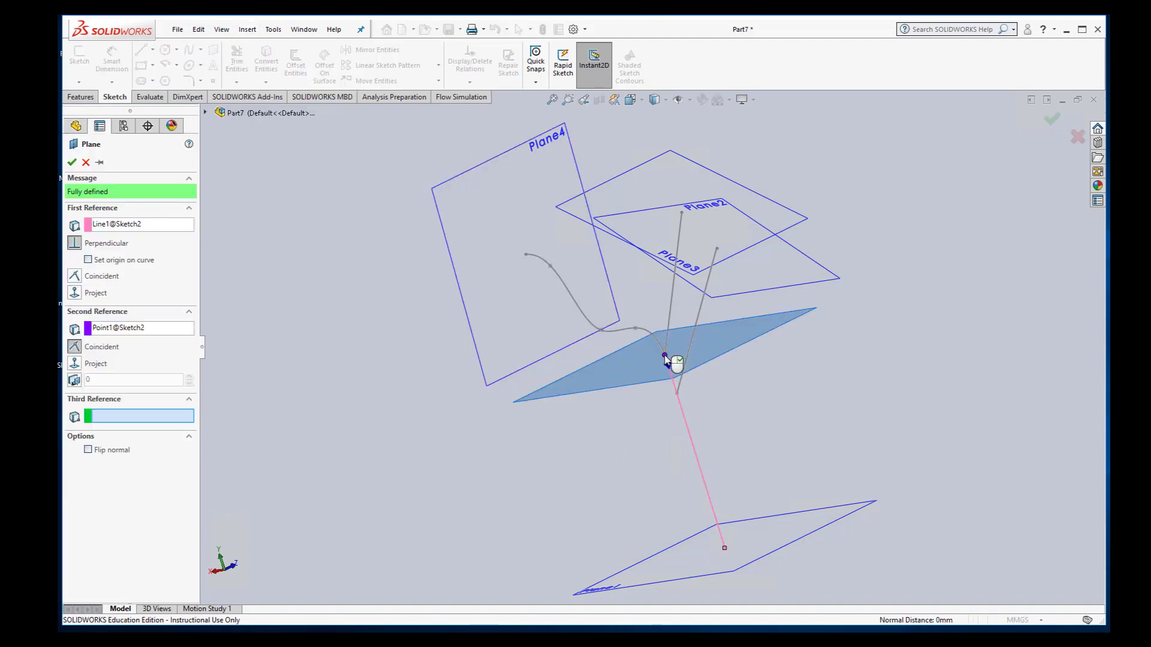
left_click(71, 162)
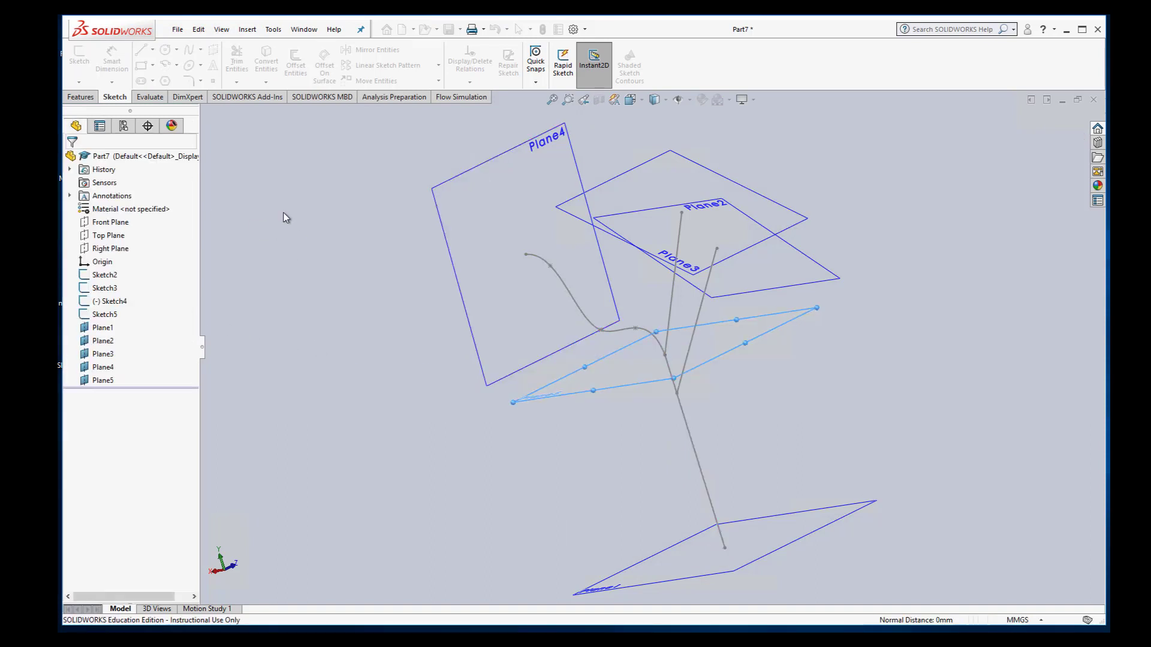
Step: Create Plane6 perpendicular to Sketch5's branch line at its lower endpoint Point1
middle_click_drag(748, 431, 707, 429)
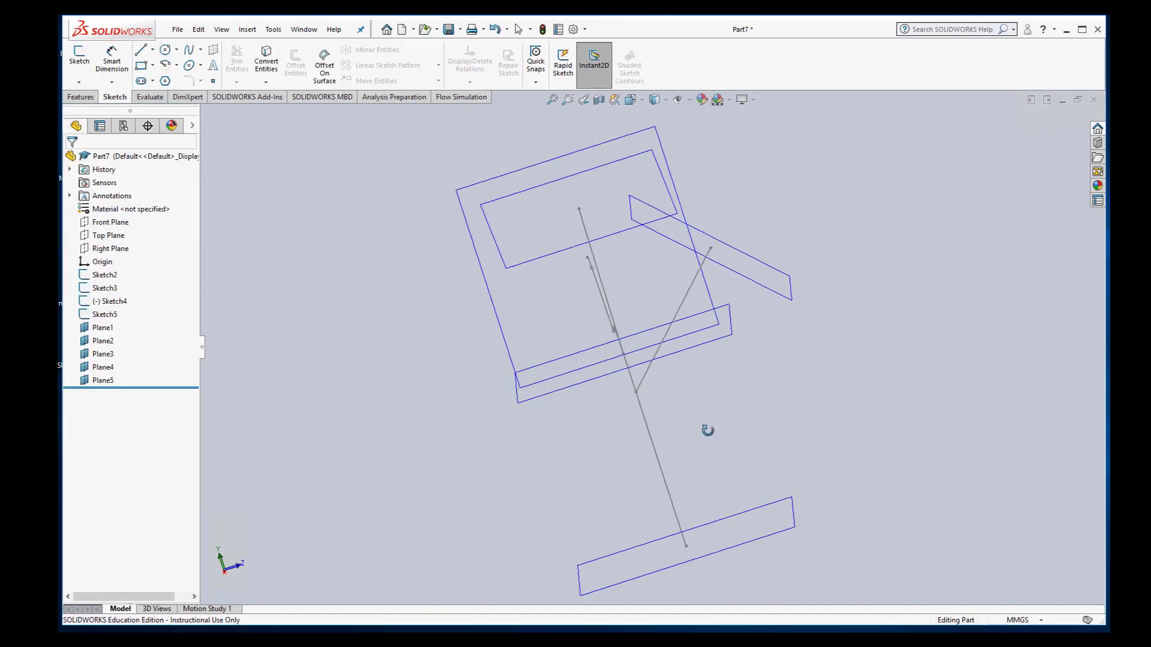
left_click(247, 29)
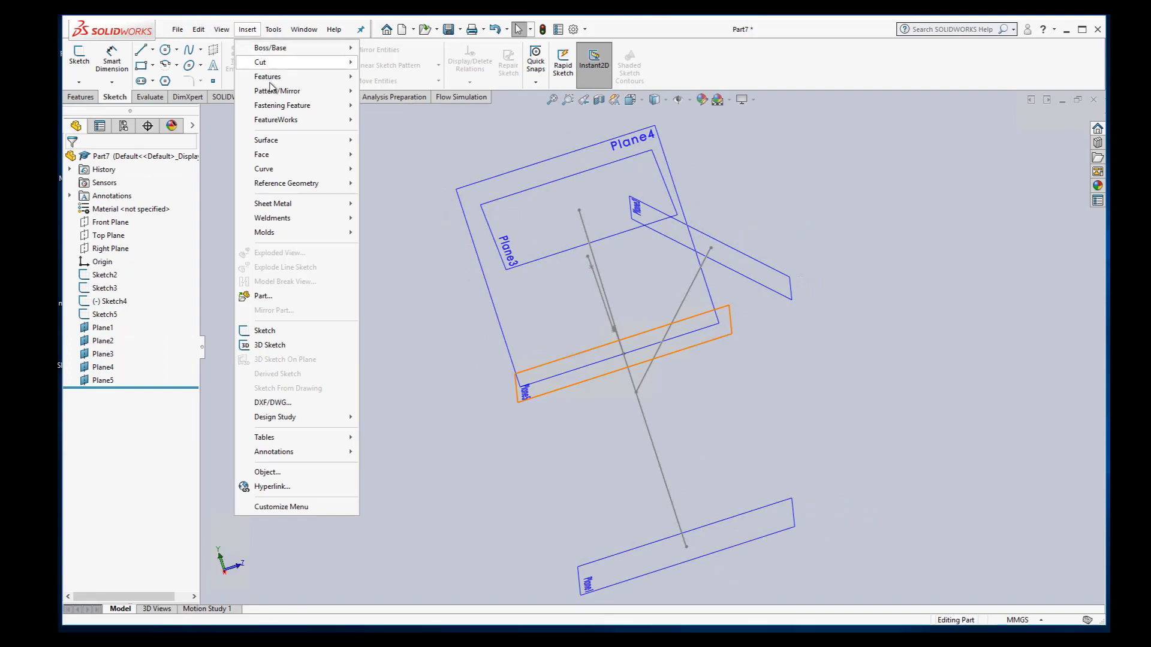
mouse_move(276, 185)
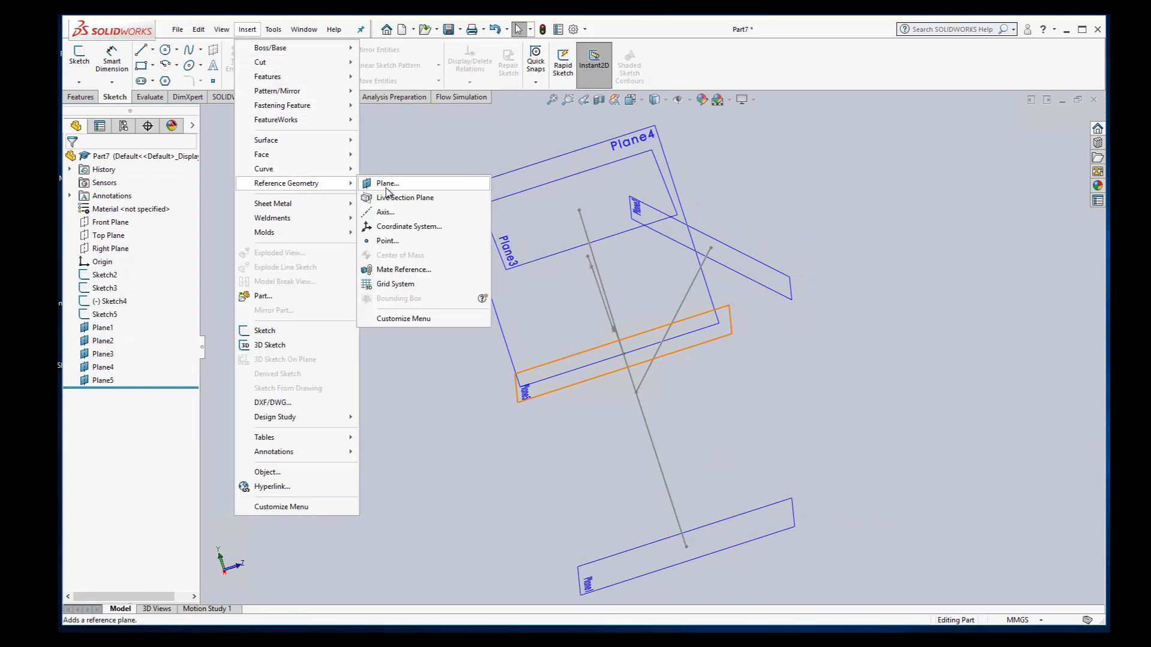
left_click(389, 191)
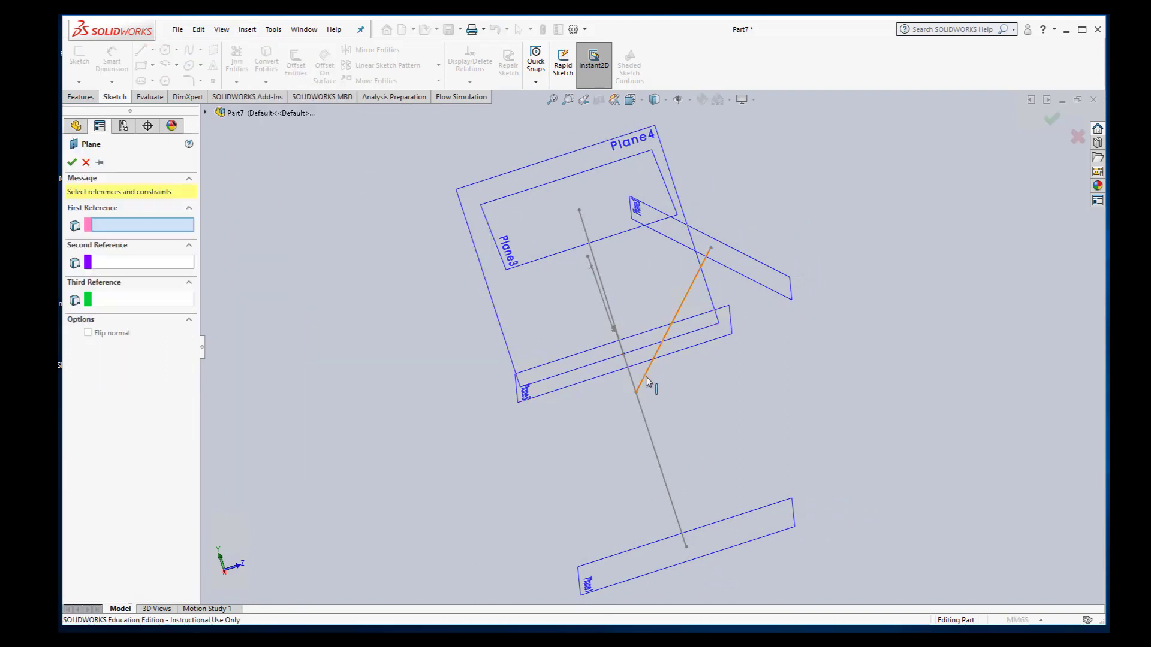
left_click(636, 394)
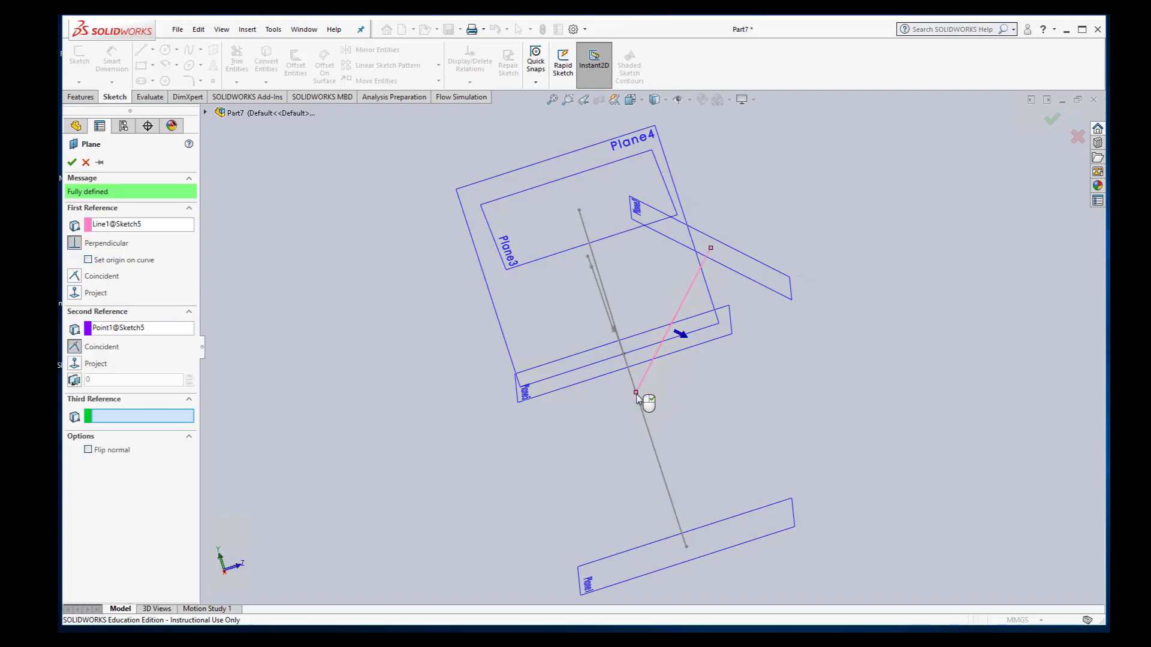
middle_click_drag(769, 410, 781, 431)
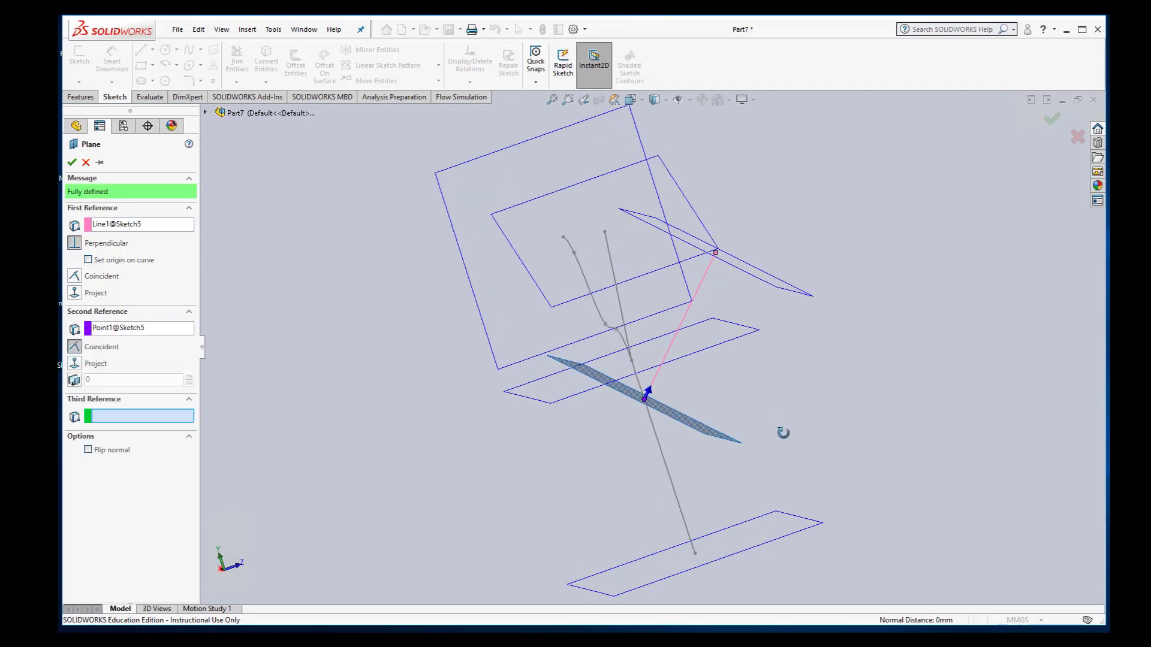
left_click(72, 162)
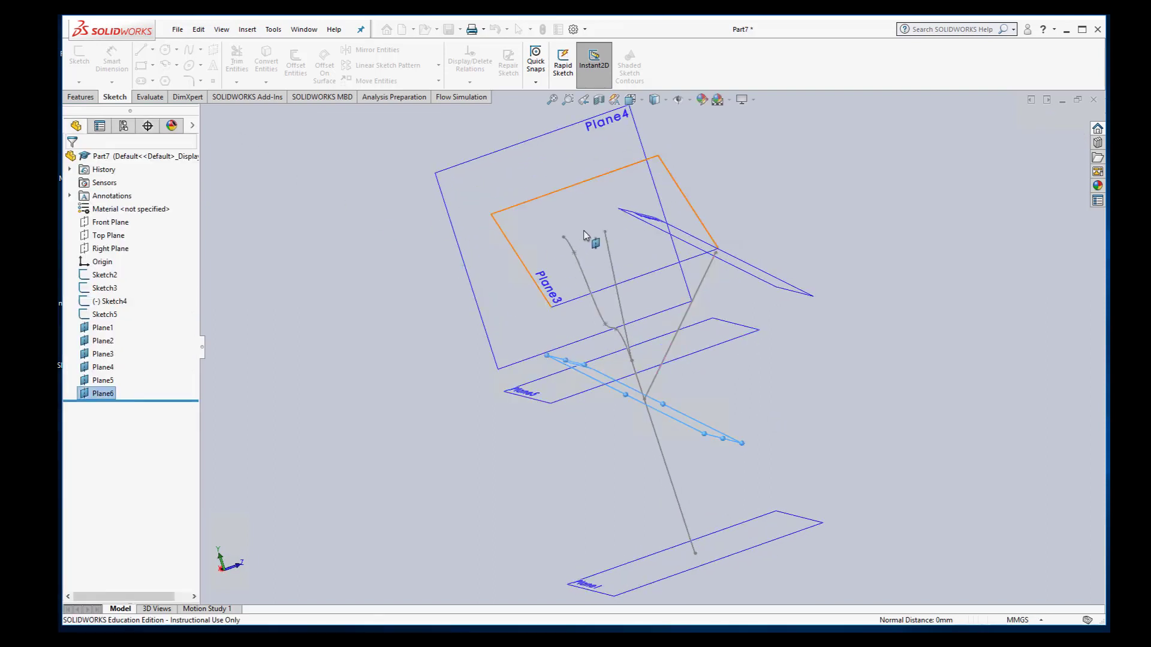
mouse_move(846, 376)
middle_mouse_down()
mouse_move(936, 344)
mouse_move(909, 367)
mouse_move(853, 357)
mouse_move(830, 329)
mouse_move(732, 332)
mouse_move(784, 400)
mouse_move(807, 403)
mouse_move(798, 396)
middle_mouse_up()
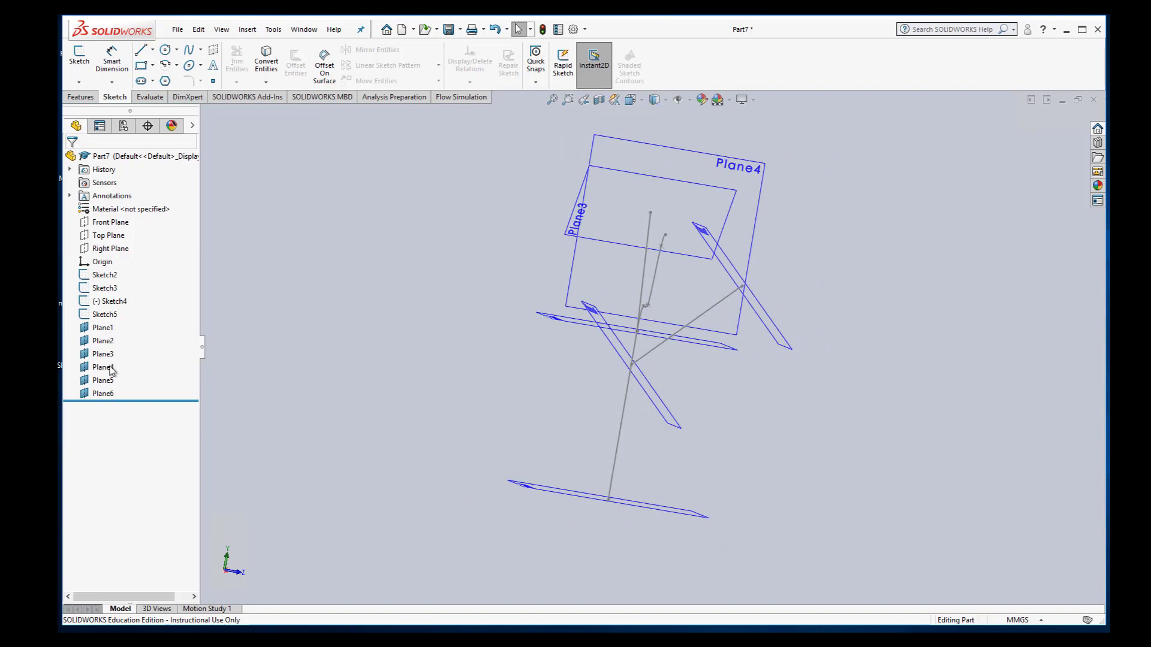
right_click(106, 333)
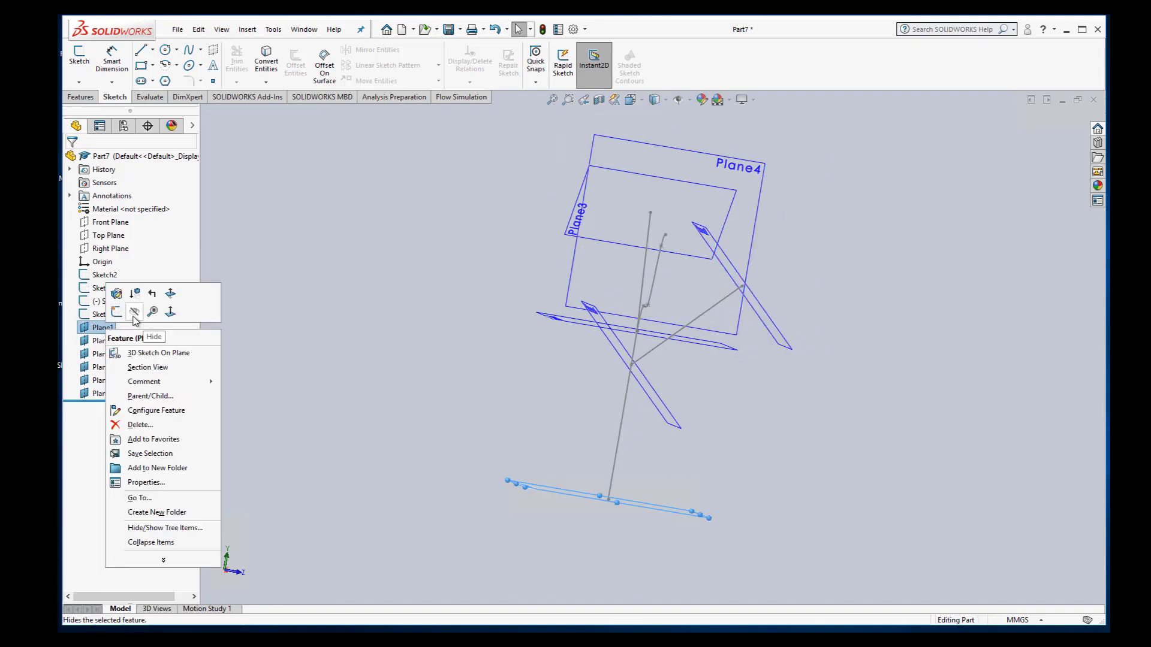
left_click(133, 316)
right_click(108, 327)
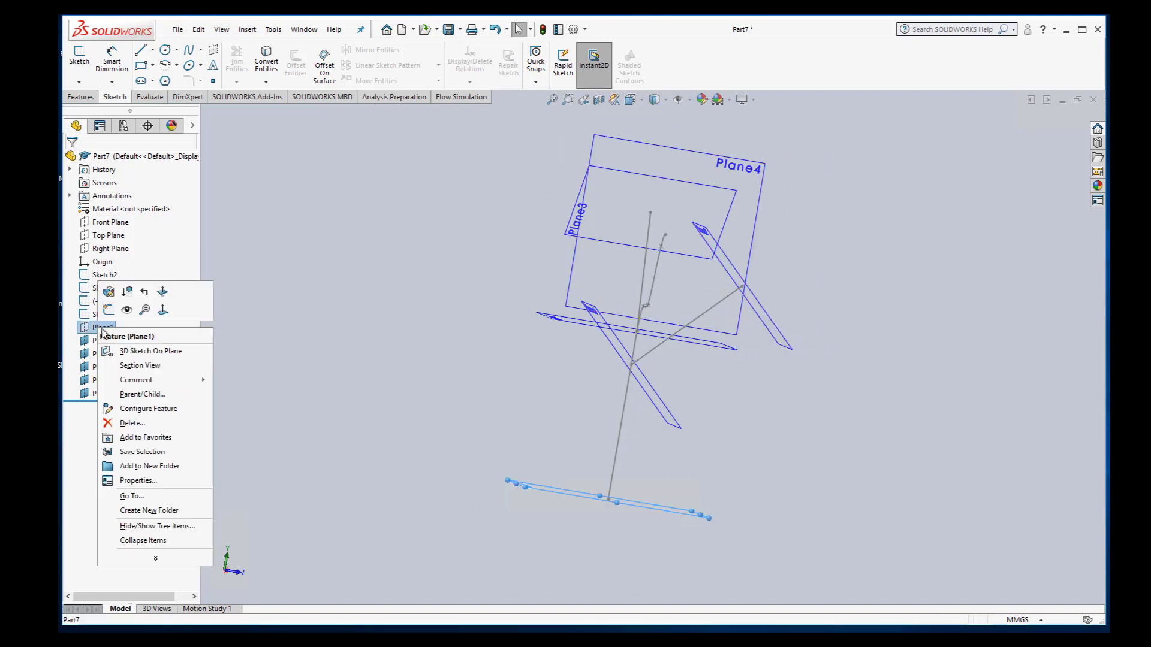
left_click(133, 316)
left_click(395, 371)
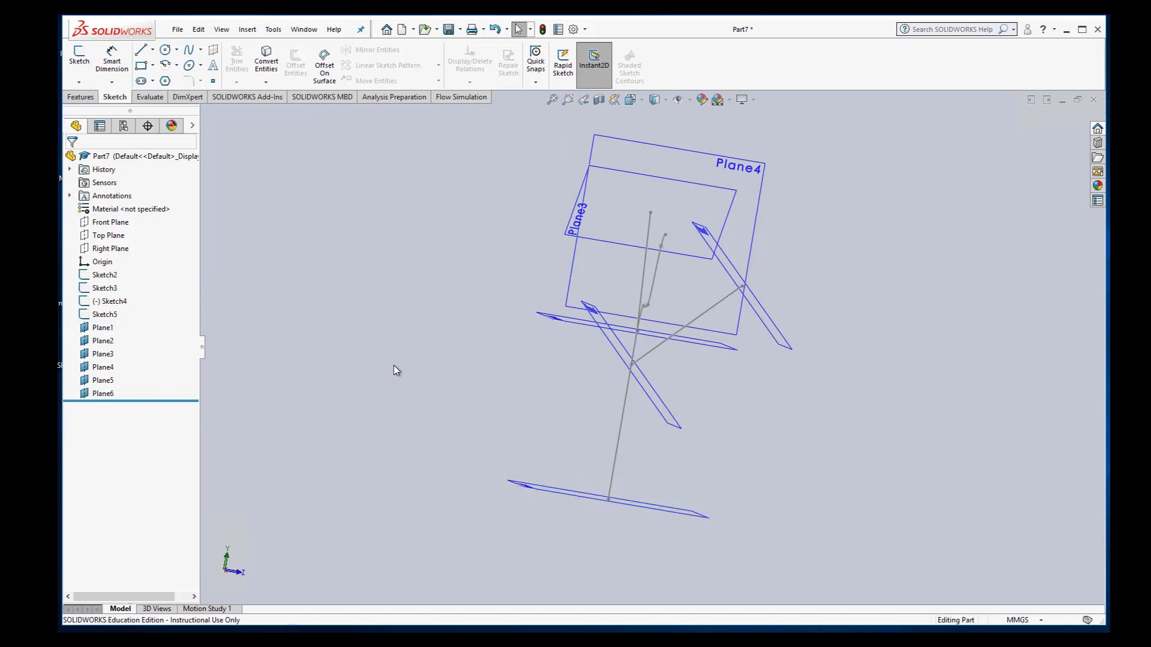
mouse_move(783, 424)
middle_mouse_down()
mouse_move(812, 375)
mouse_move(887, 362)
mouse_move(946, 416)
mouse_move(936, 459)
mouse_move(855, 478)
mouse_move(735, 470)
mouse_move(624, 452)
mouse_move(591, 374)
mouse_move(621, 316)
mouse_move(748, 385)
mouse_move(820, 375)
mouse_move(774, 396)
middle_mouse_up()
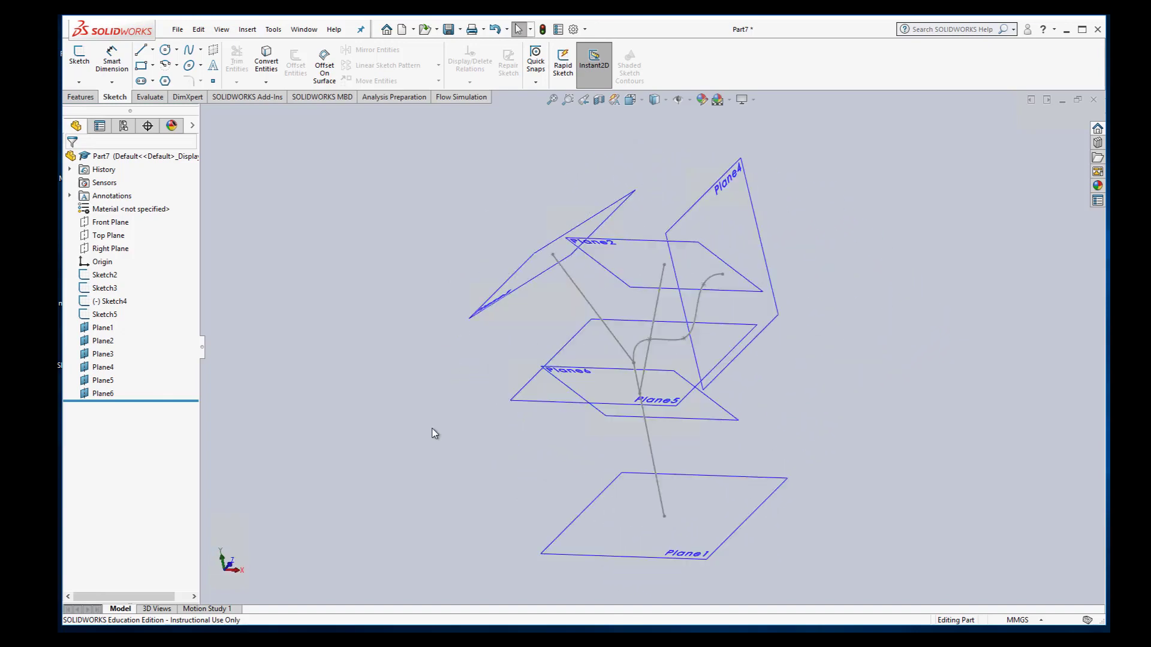